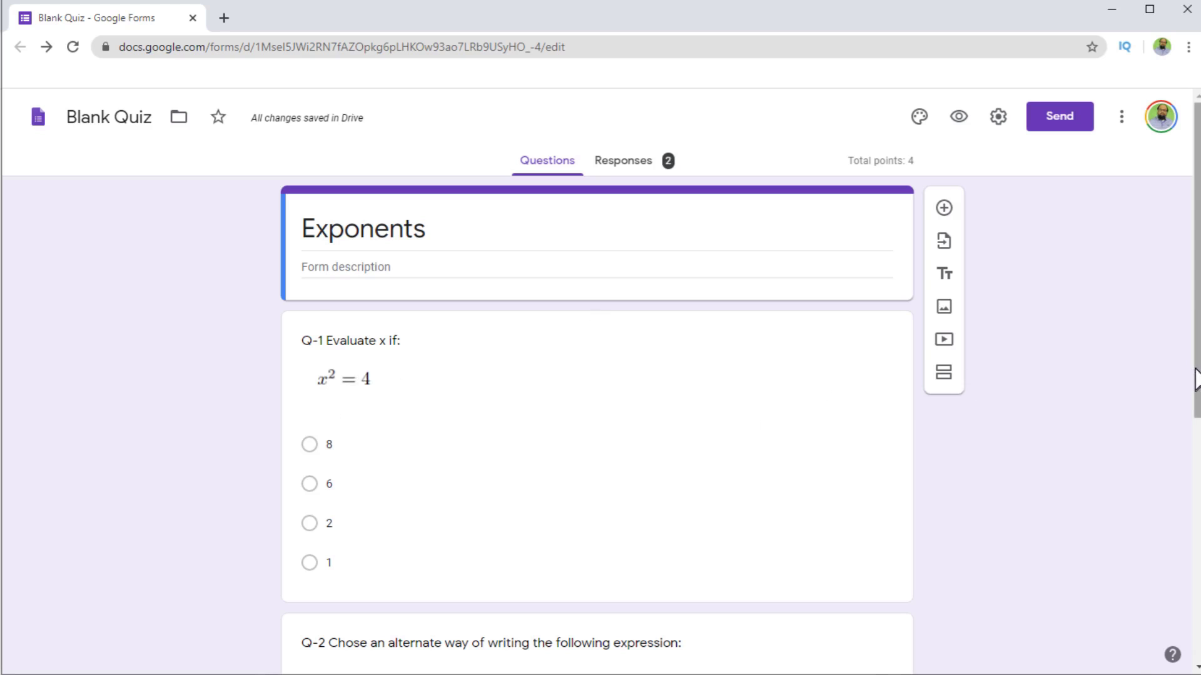
Review questions Q-1 and Q-2 with their answer options in the Exponents quiz form
drag(1193, 385, 1192, 590)
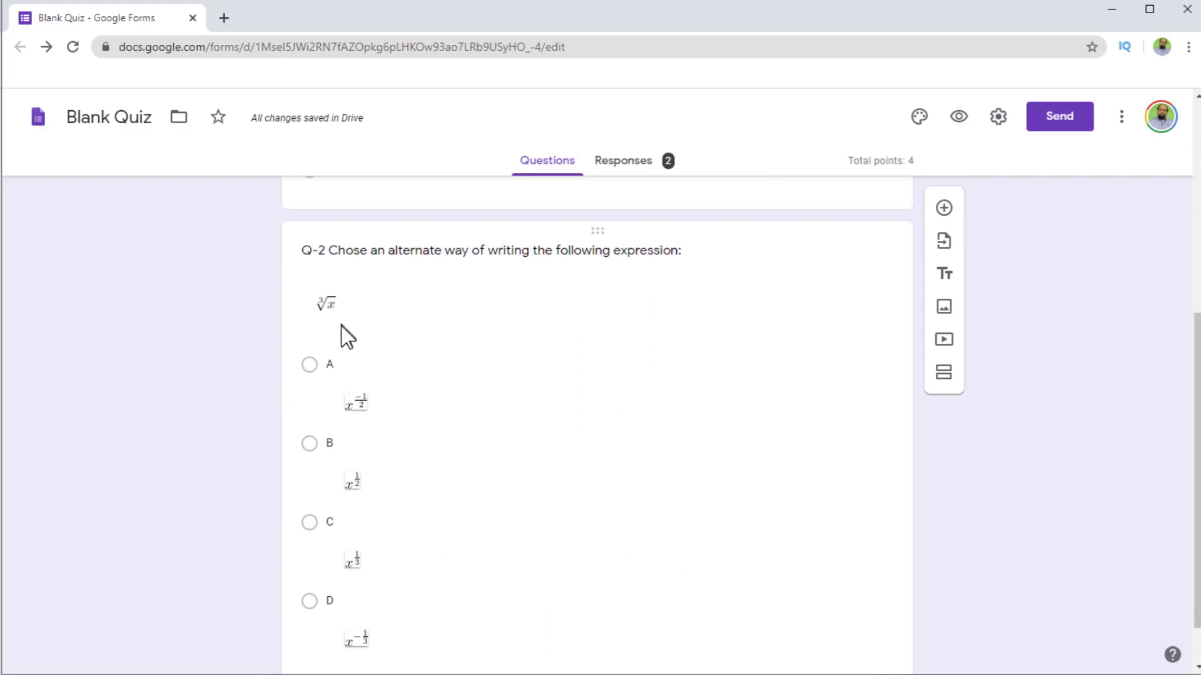
scroll(1186, 338, up, 6)
scroll(1188, 306, up, 1)
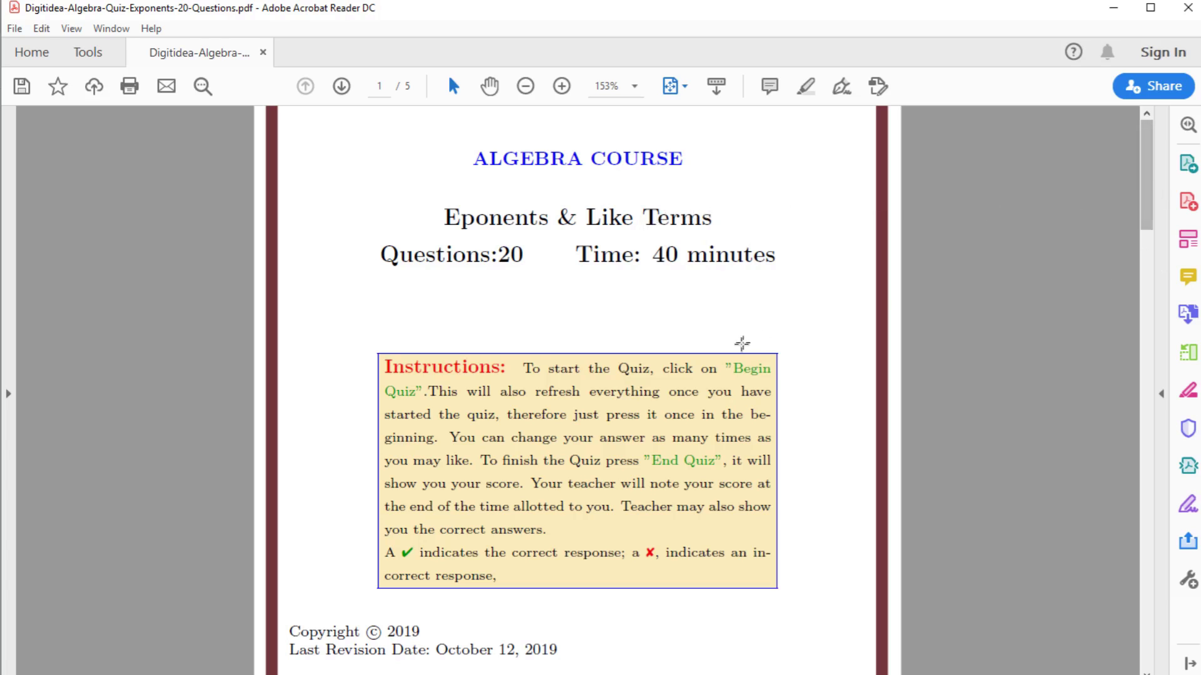
Look through the Digitidea Algebra exponents quiz PDF in Adobe Acrobat Reader, from the instructions to question 20
scroll(742, 351, down, 3)
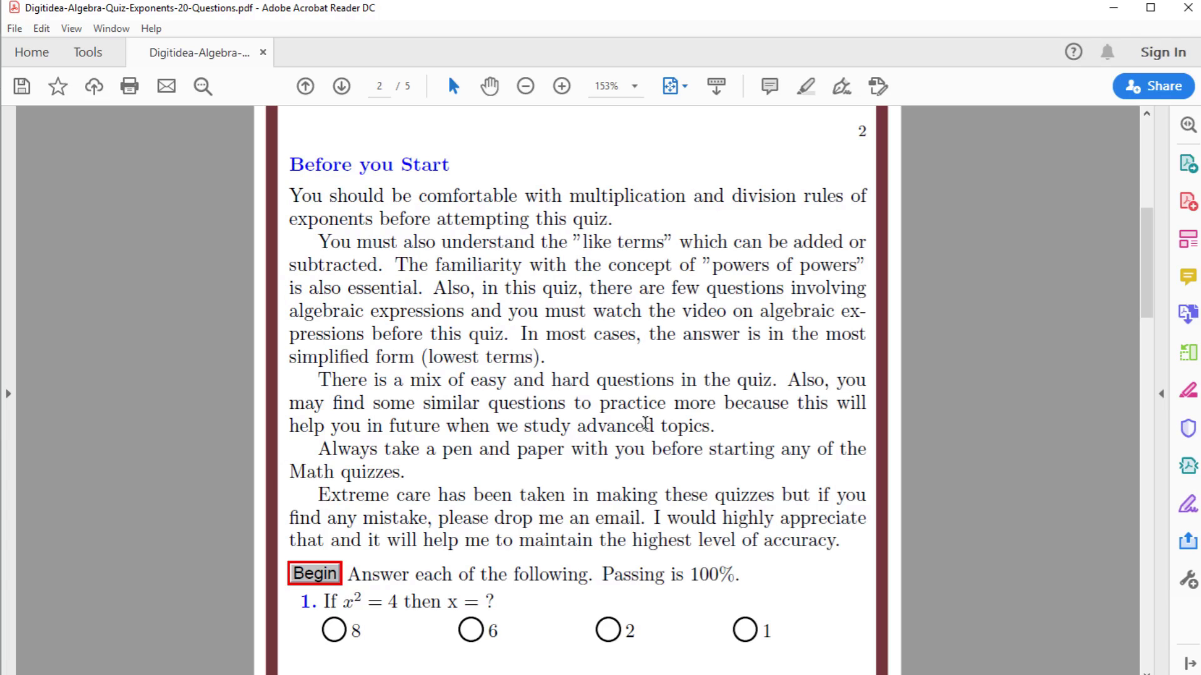
scroll(646, 424, down, 3)
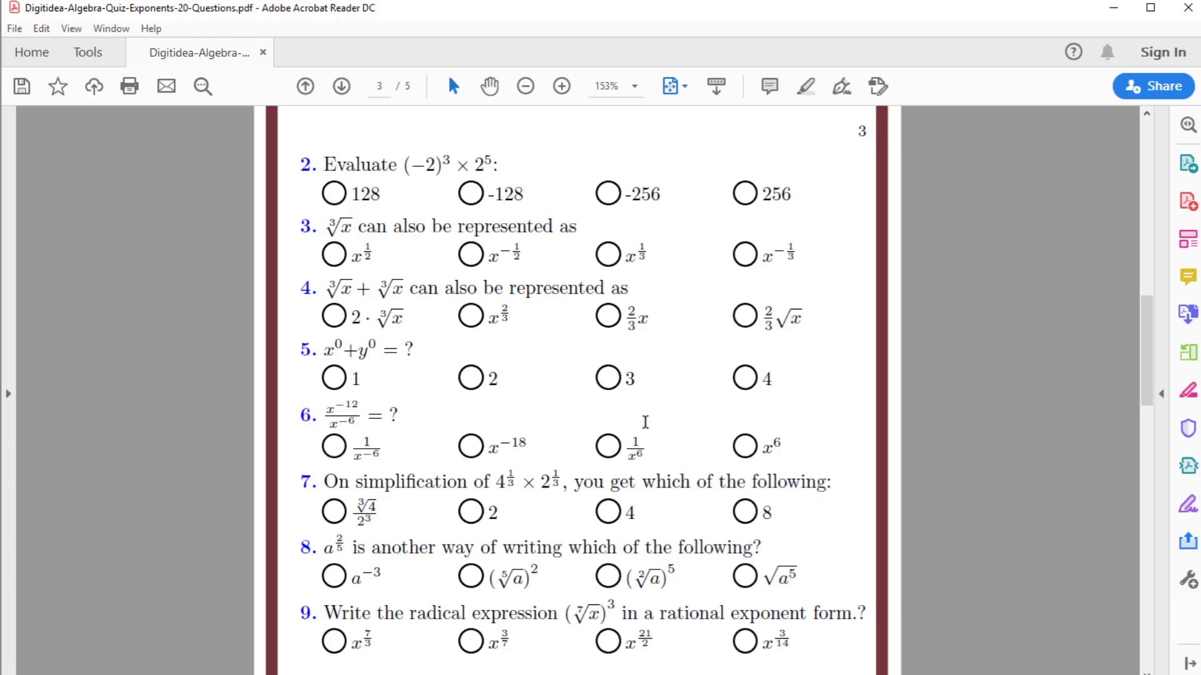
scroll(694, 372, down, 5)
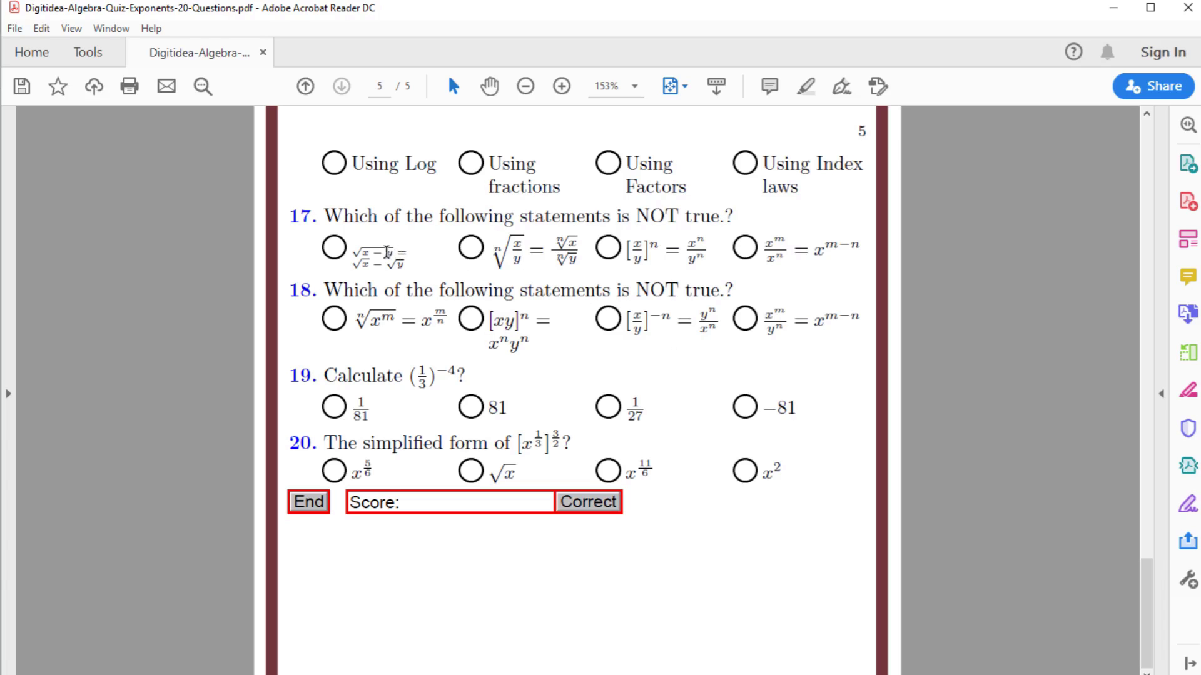
key(Page_Up)
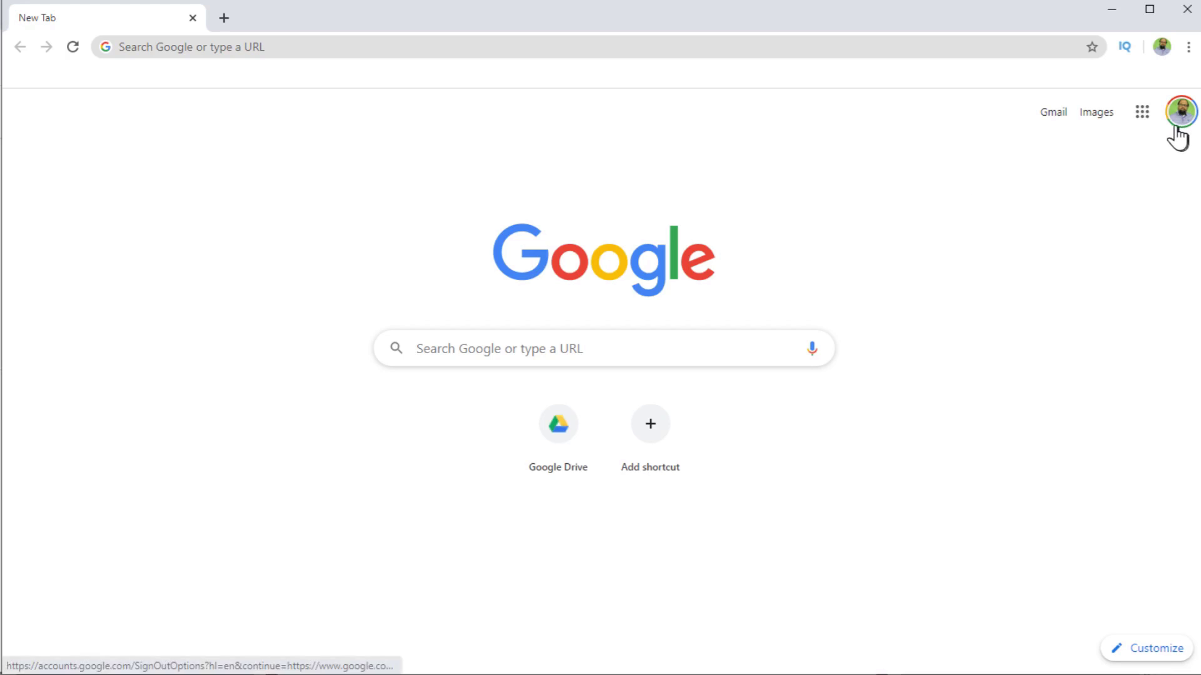
Go to Google Classroom in Chrome and open the High School Algebra Class folder in Google Drive
click(1141, 125)
drag(1192, 187, 1192, 341)
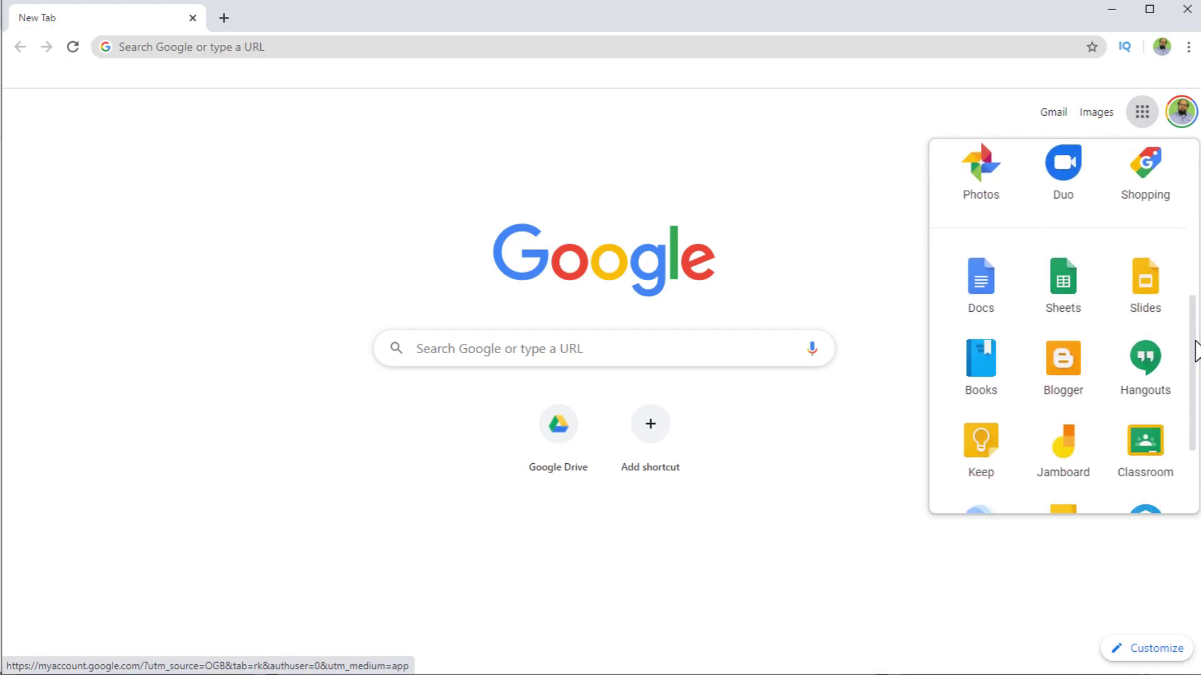
click(1161, 455)
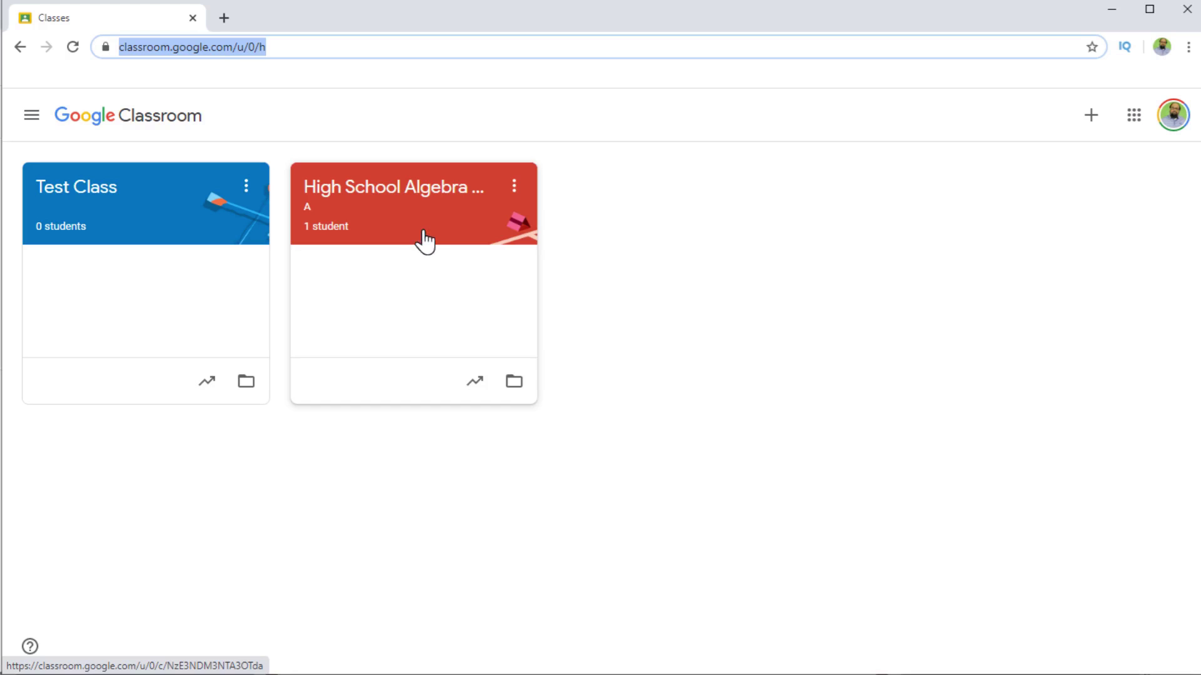
click(514, 380)
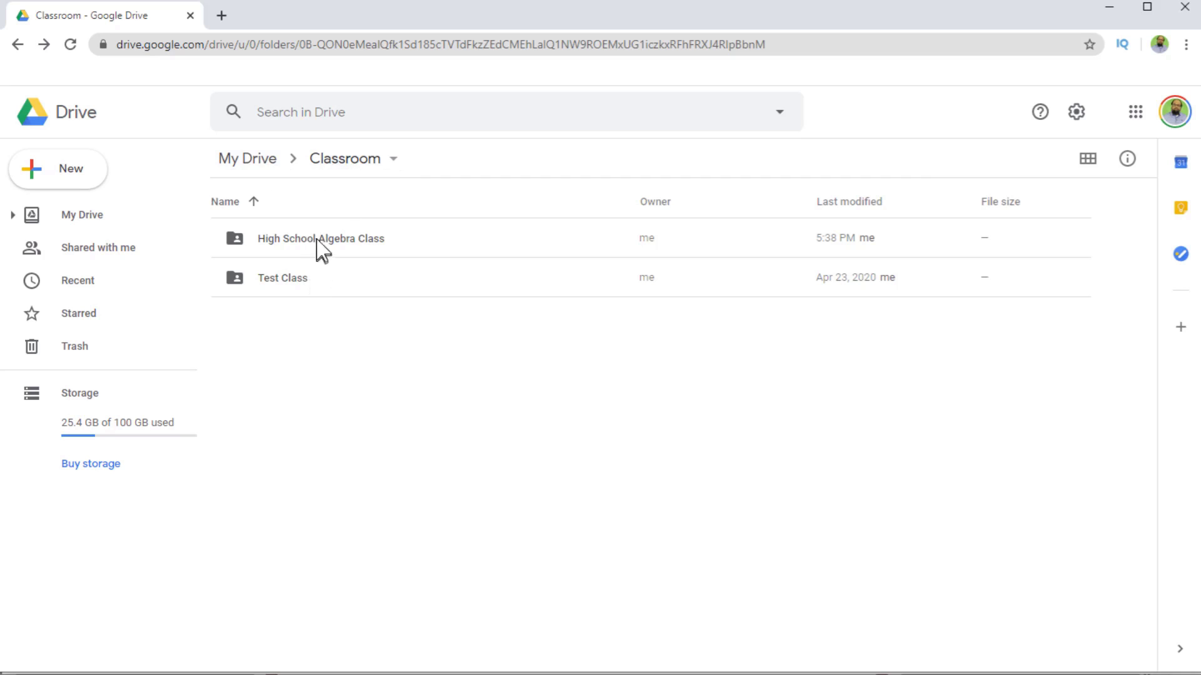
double_click(357, 248)
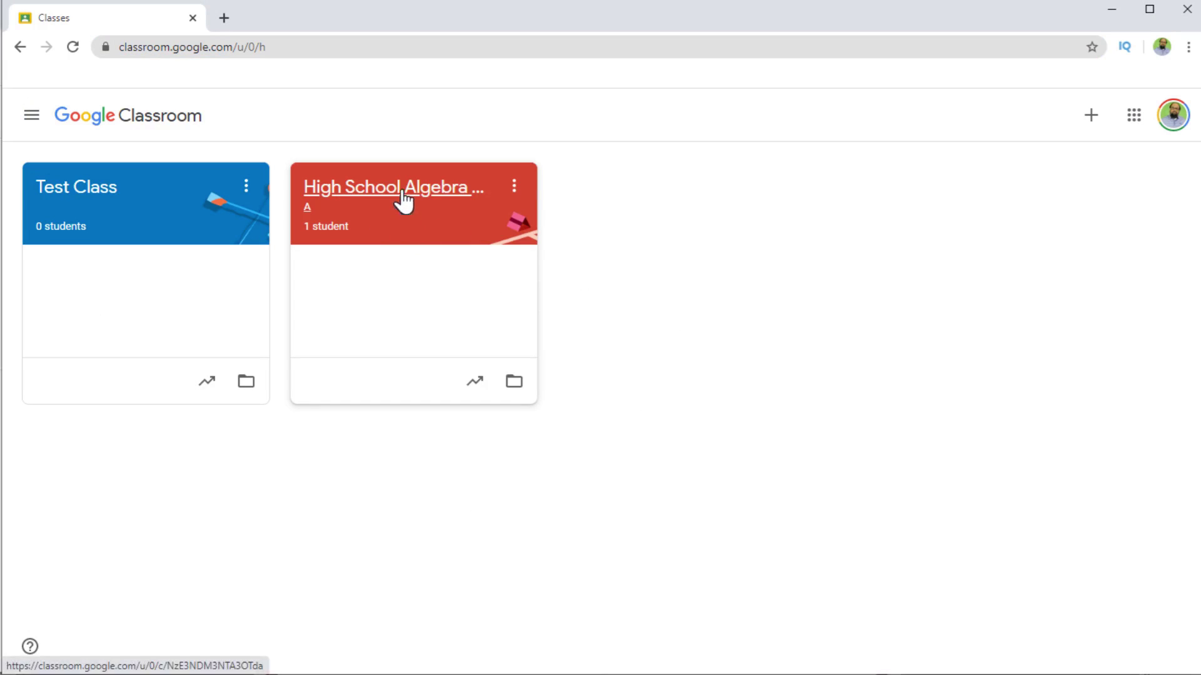
Create a new quiz assignment in the classwork of the High School Algebra Class in Google Classroom
click(402, 193)
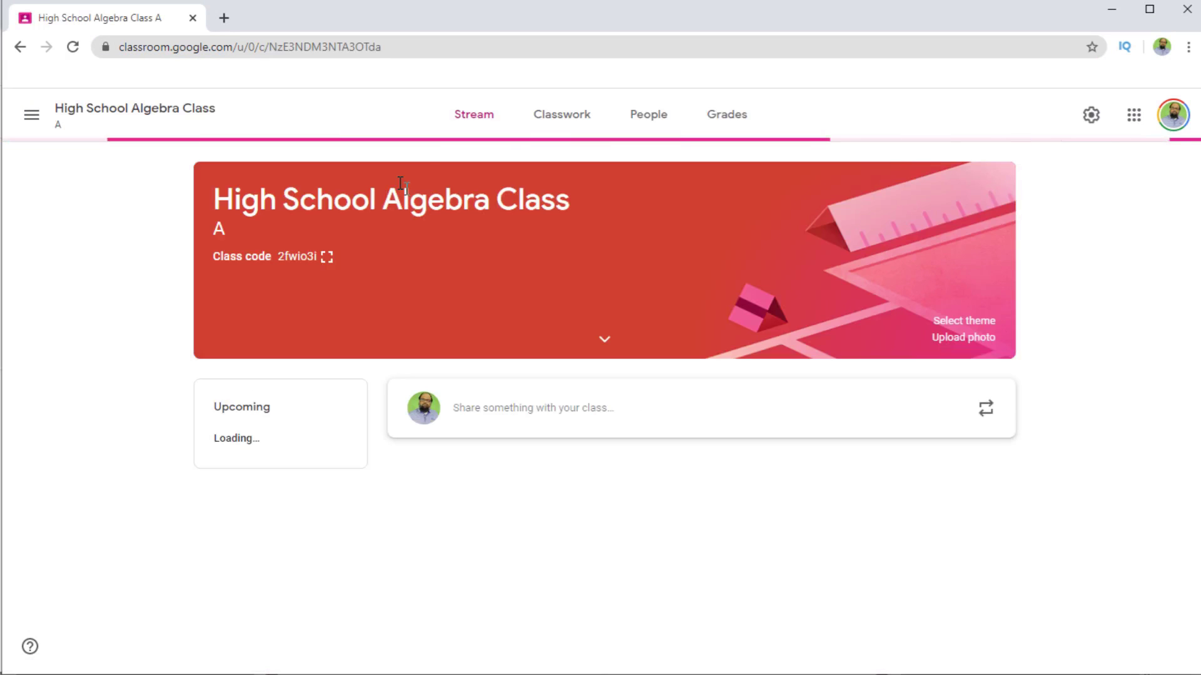
click(560, 126)
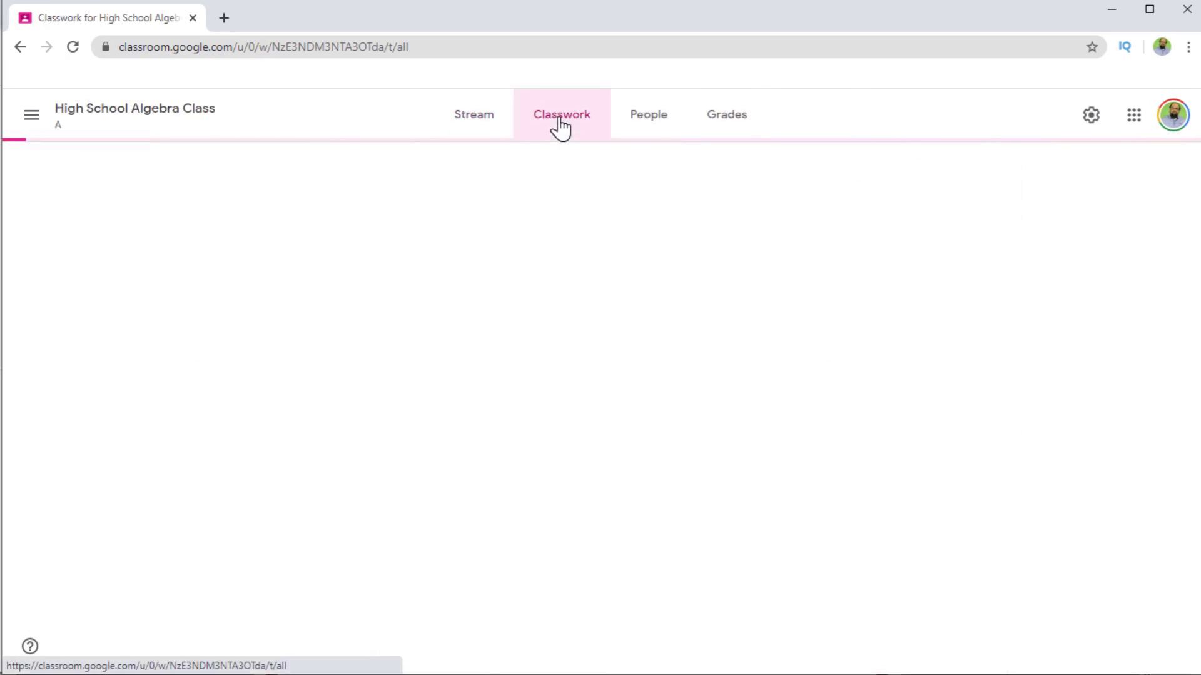
click(368, 184)
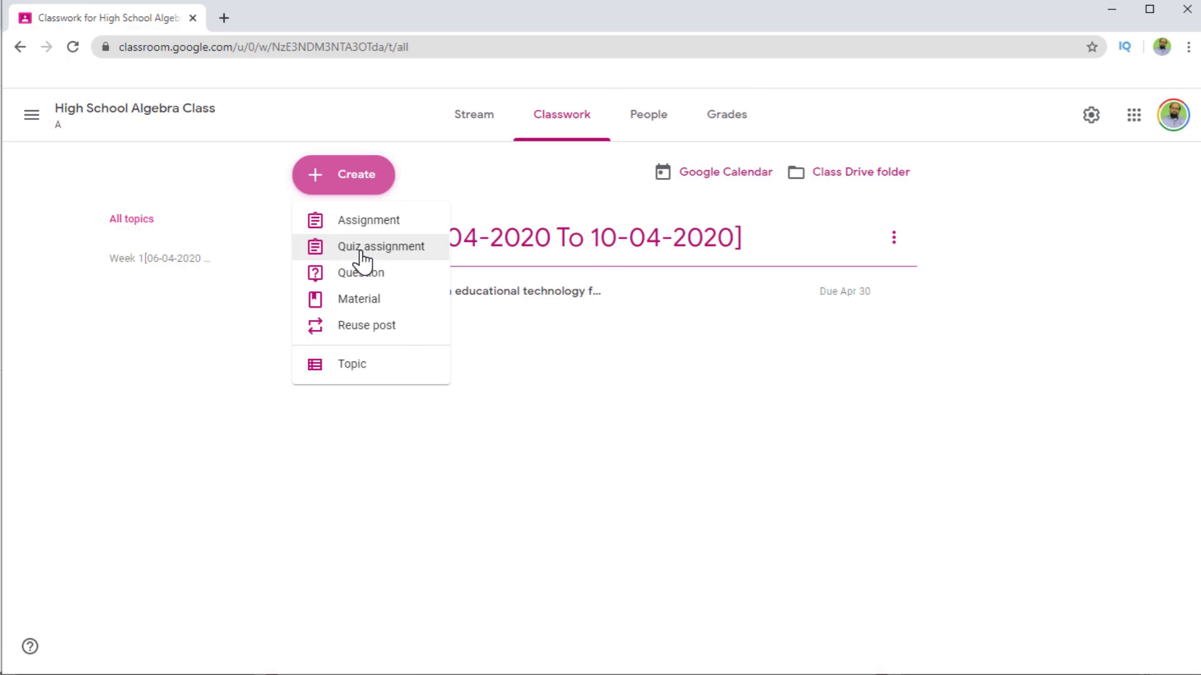
click(364, 254)
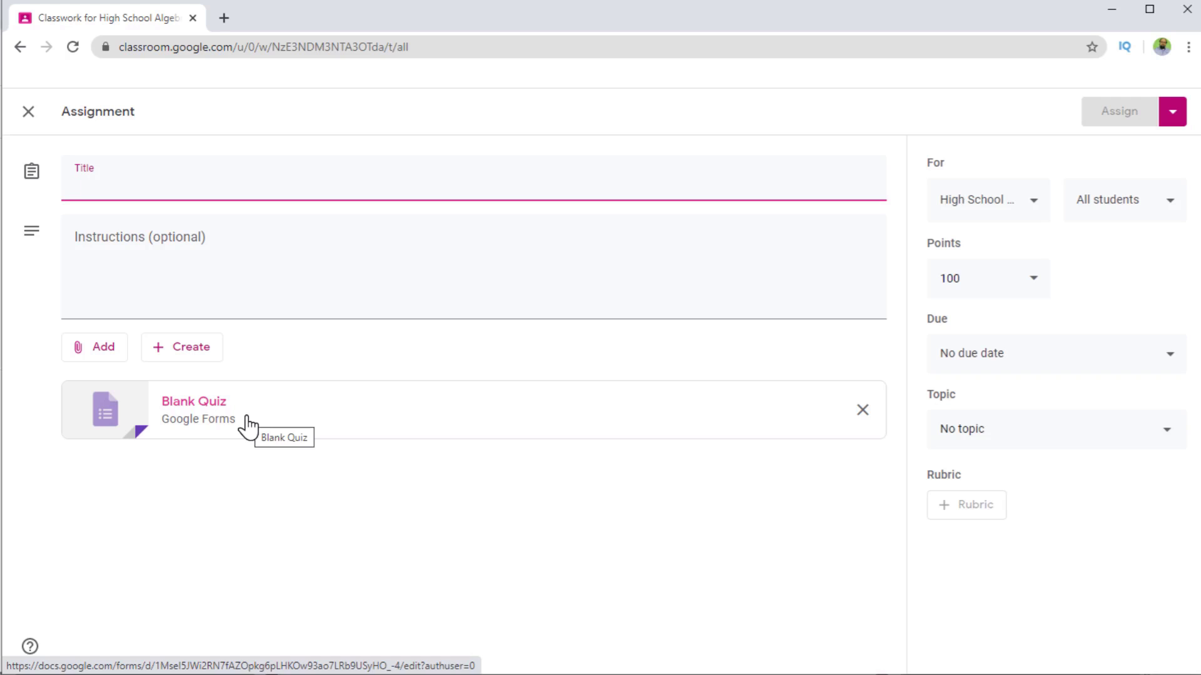
Title the assignment "Quiz-1 Algebra" and open the attached Blank Quiz form
click(133, 182)
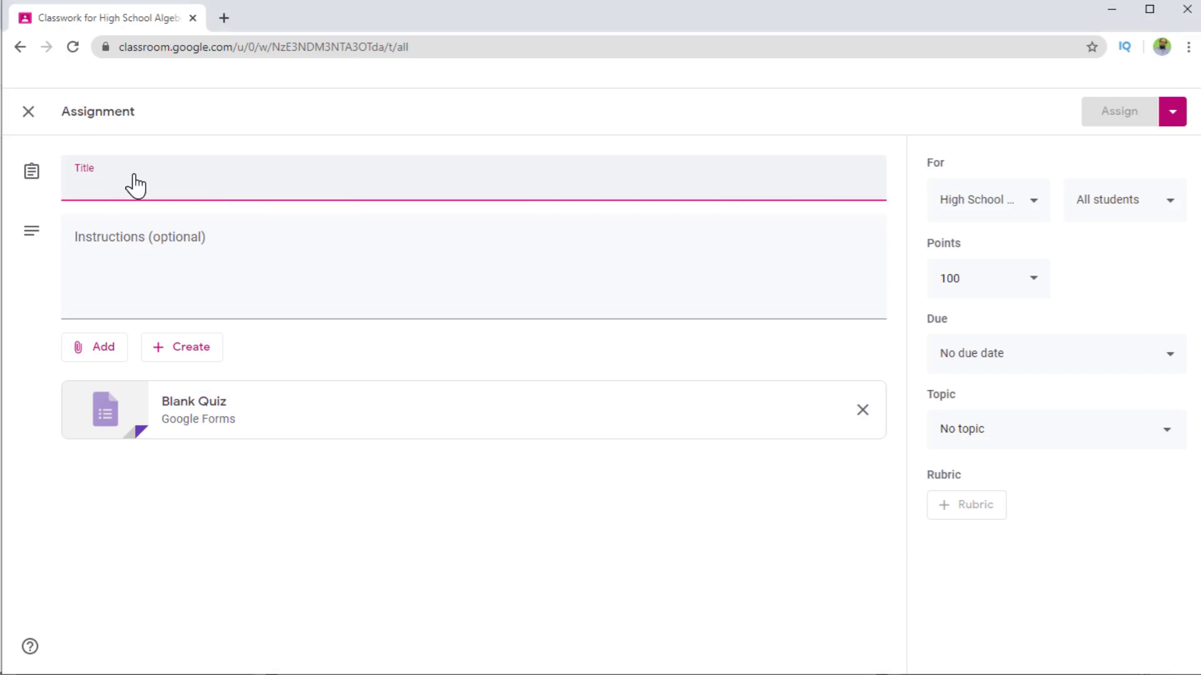
text(Quiz-1)
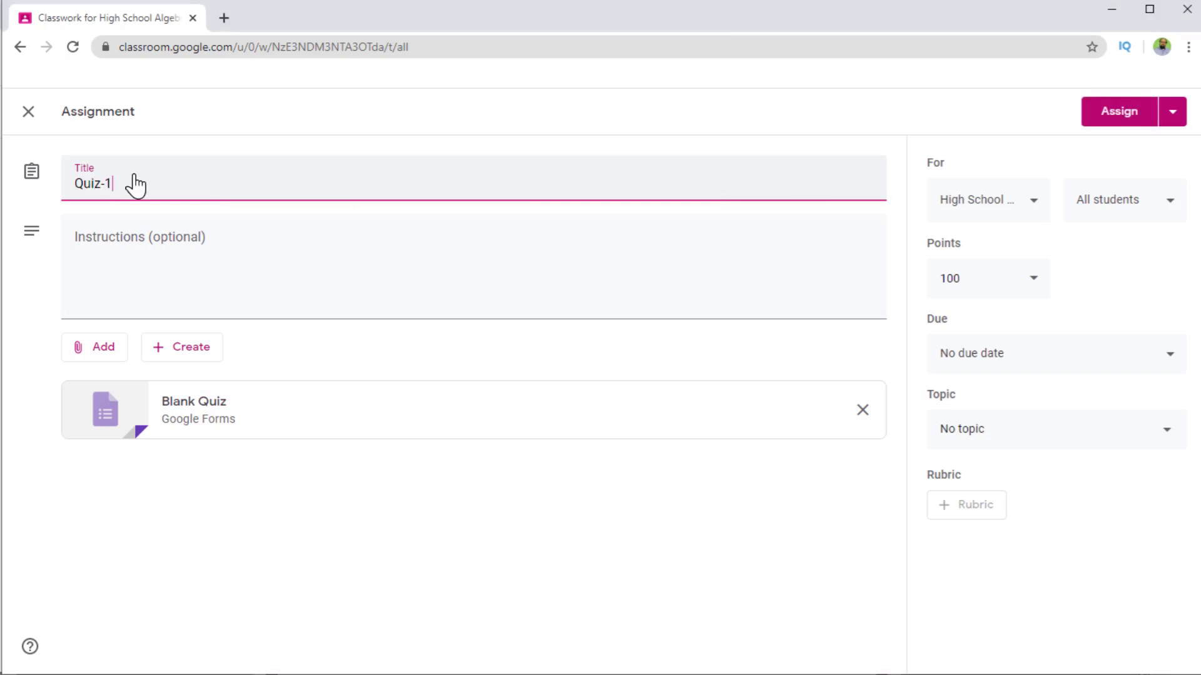
text( Algebra)
click(166, 242)
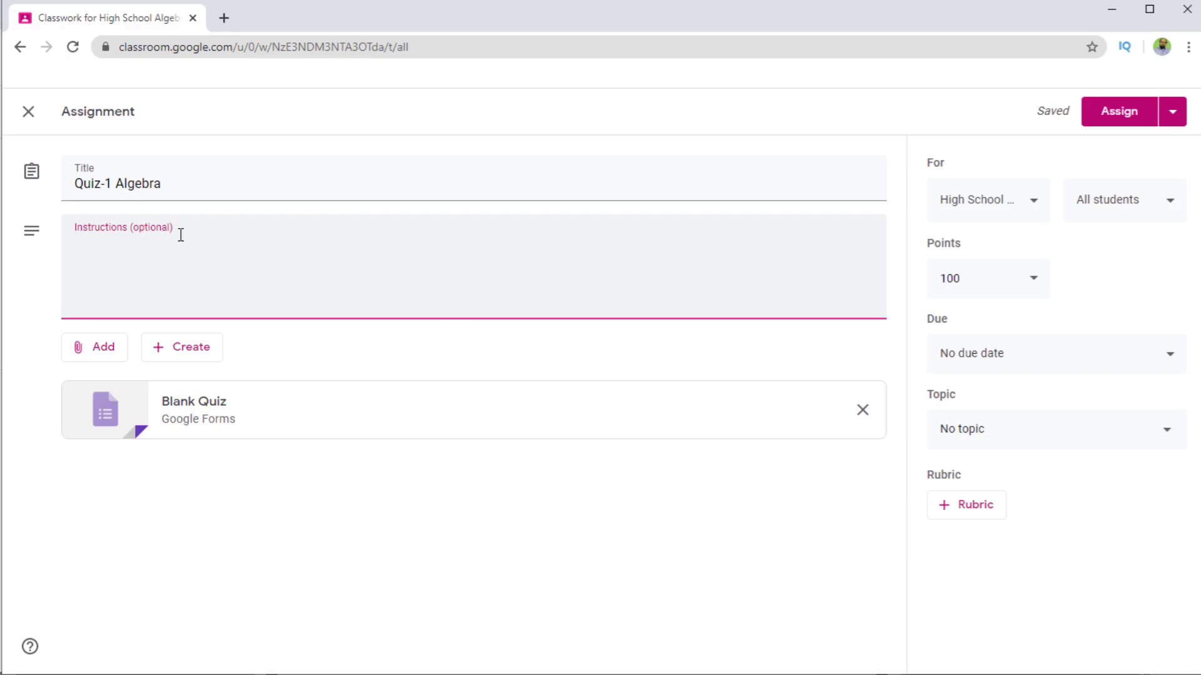
click(212, 410)
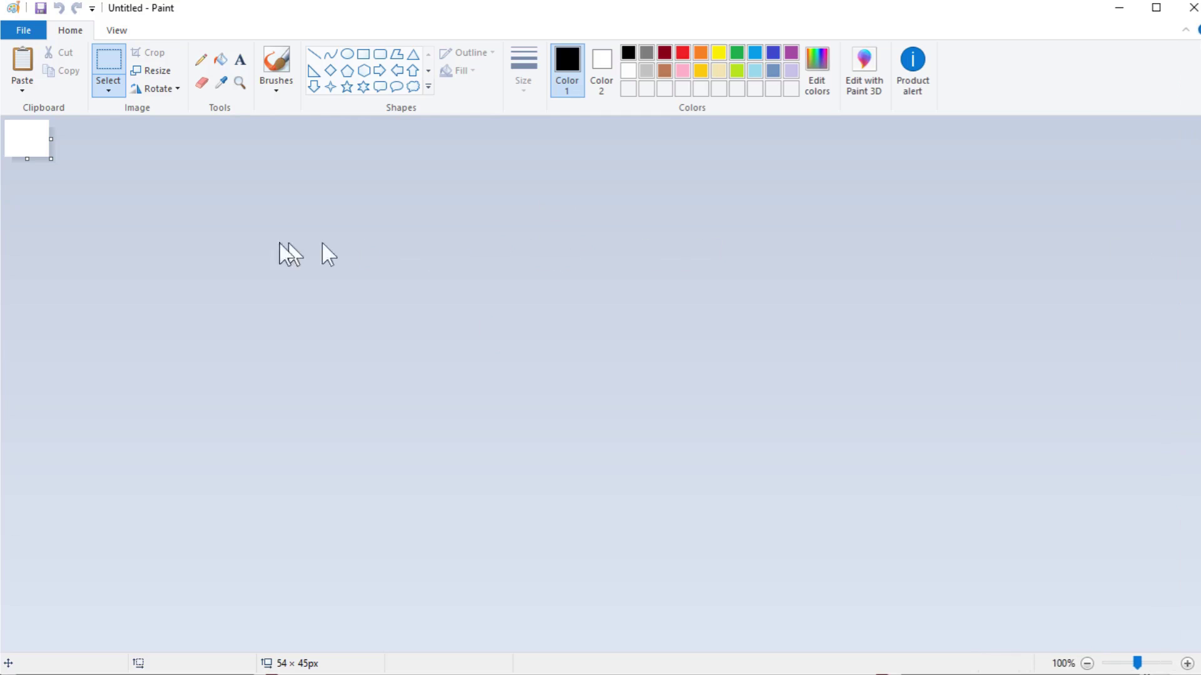
In Paint, paste the screenshot of the PDF quiz page and cut out the expression x² = 4 from question 1
click(23, 63)
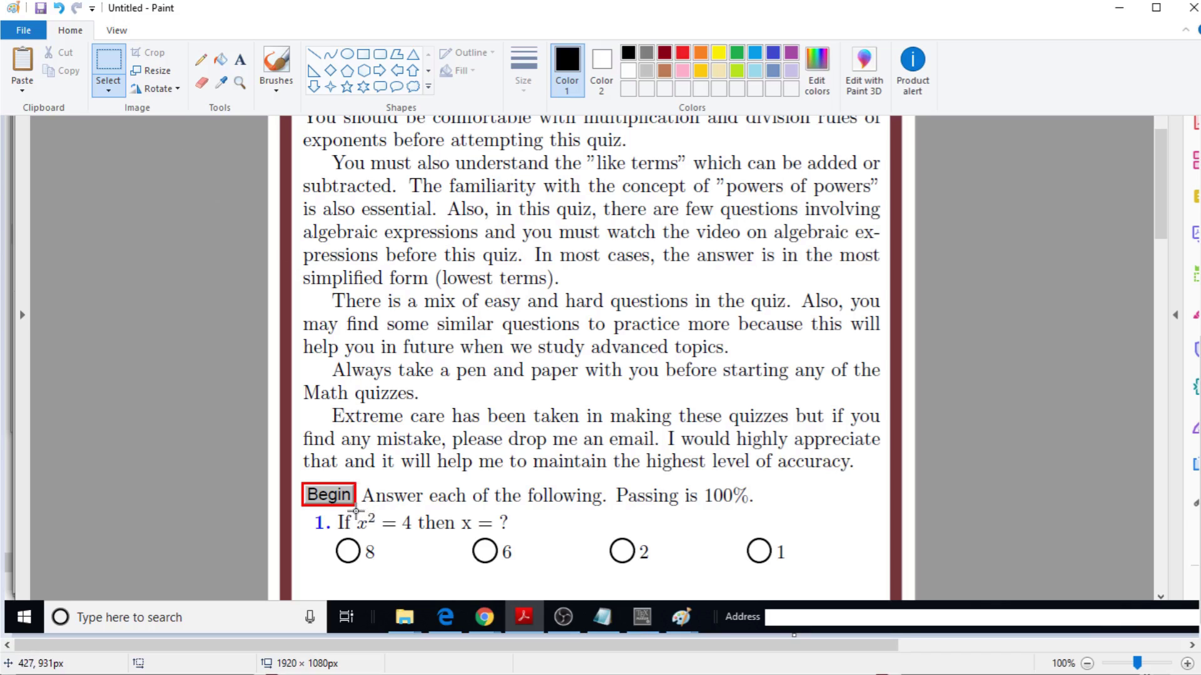
drag(356, 511, 414, 533)
click(61, 53)
Start a new picture without saving the screenshot, paste the cut expression and trim the canvas height to 72 × 31 px
click(23, 30)
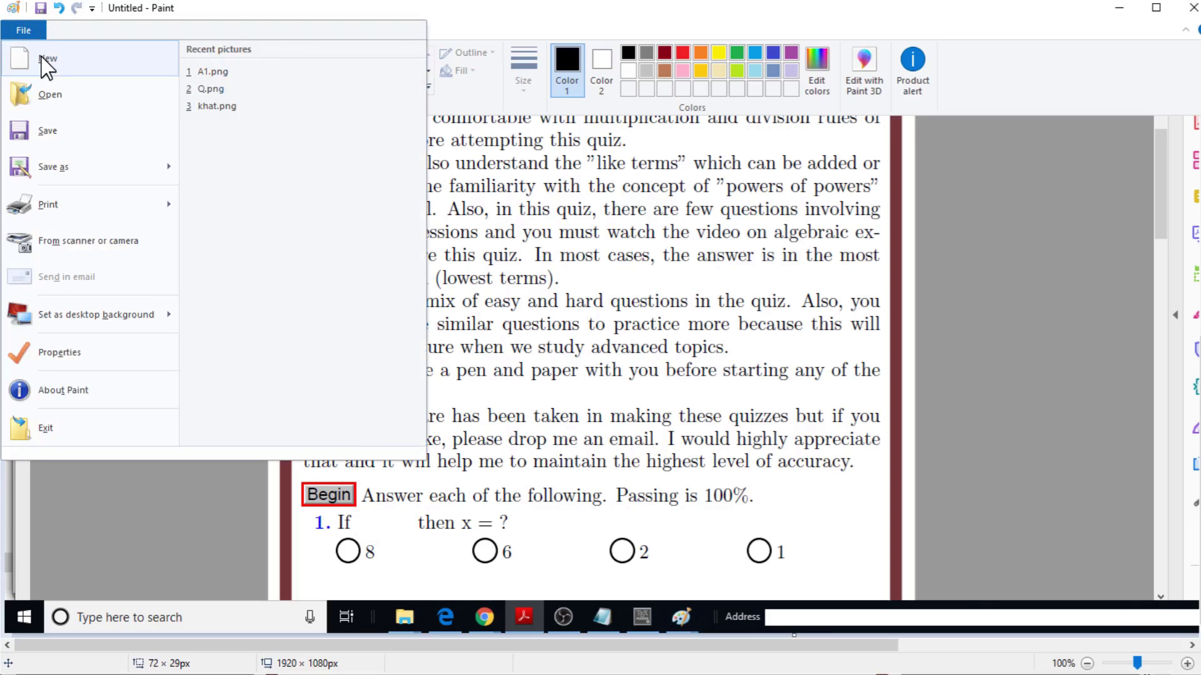
click(47, 63)
key(n)
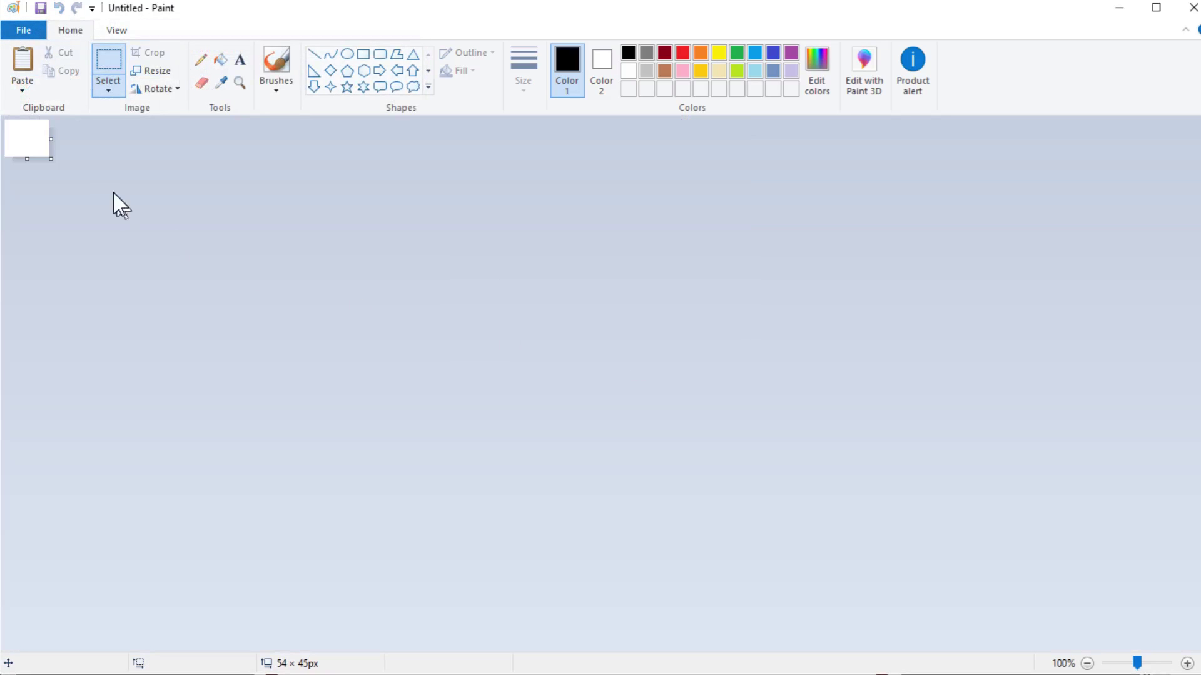
click(20, 84)
drag(34, 159, 34, 145)
Save the picture as Q.png in the Q1 folder under Quiz-1 > Images, replacing the existing file
click(25, 32)
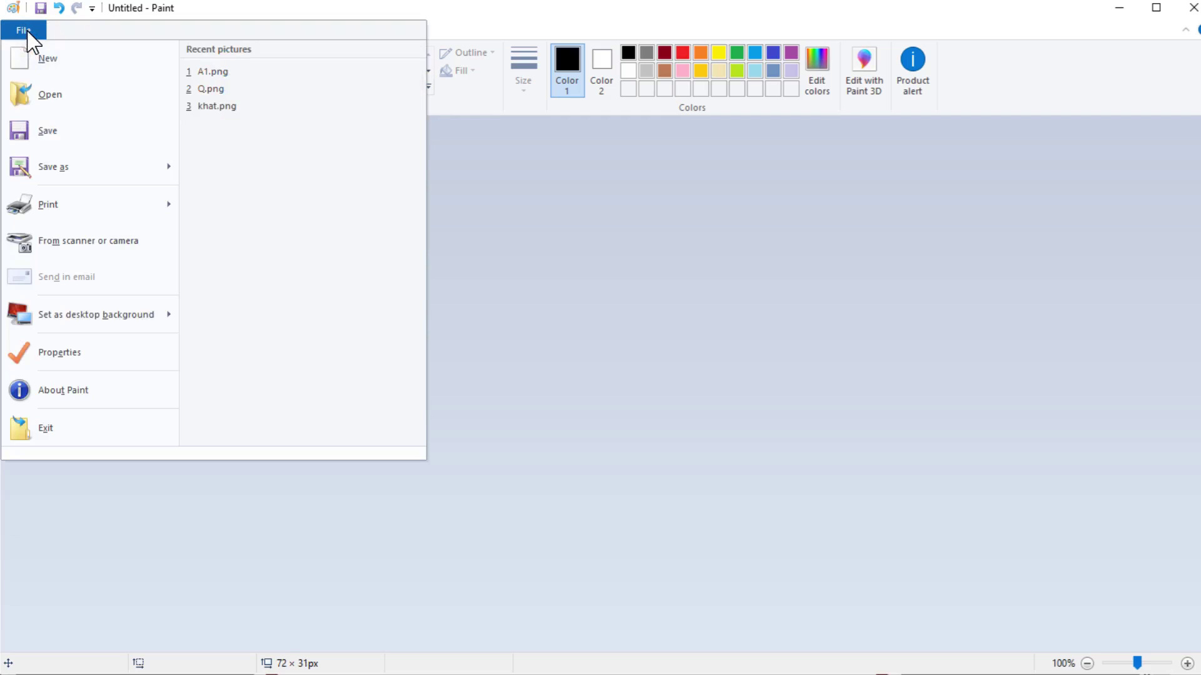
click(68, 170)
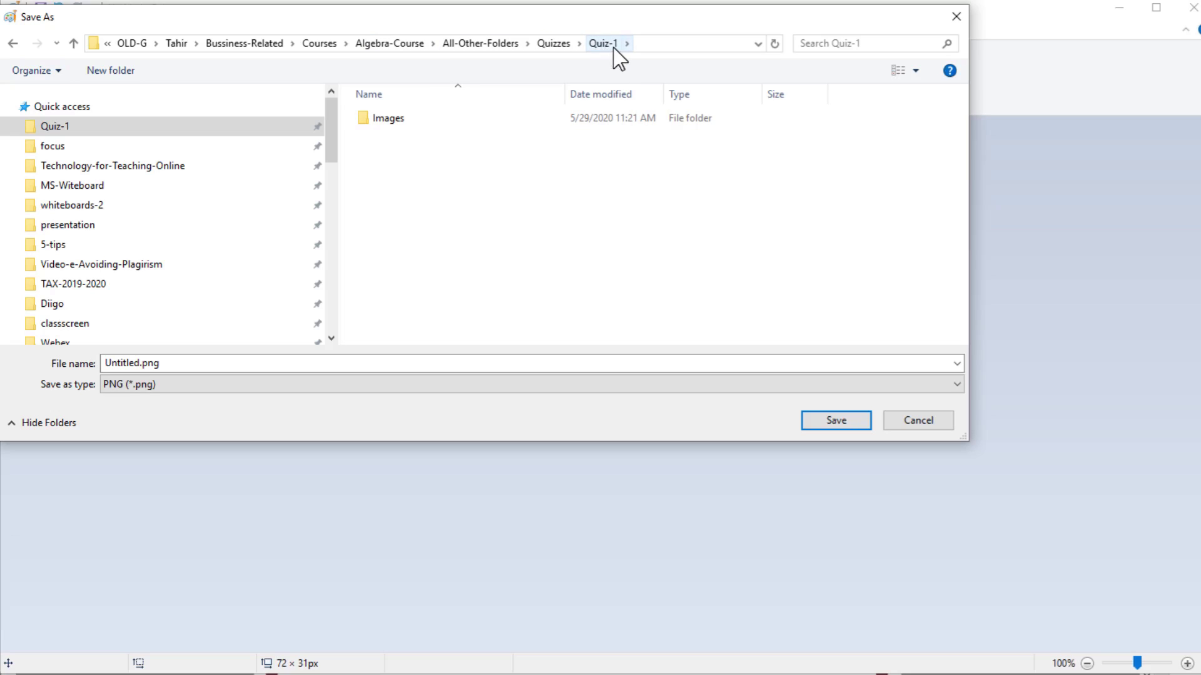
double_click(400, 121)
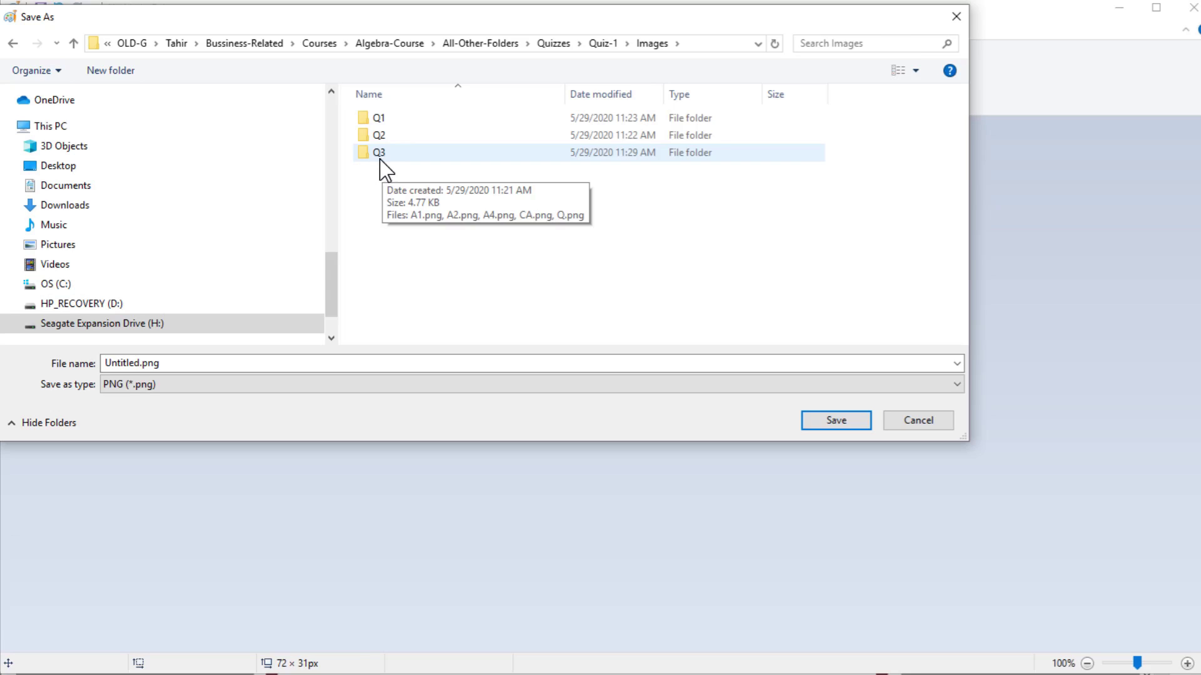
click(386, 121)
double_click(387, 120)
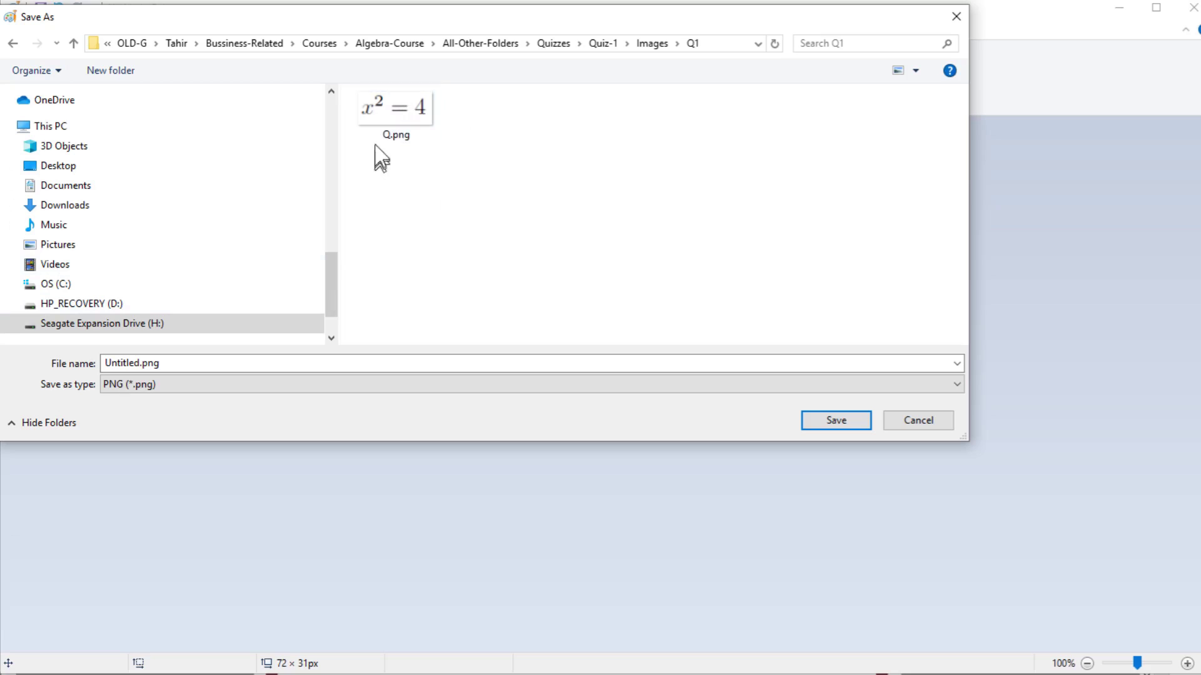
click(405, 138)
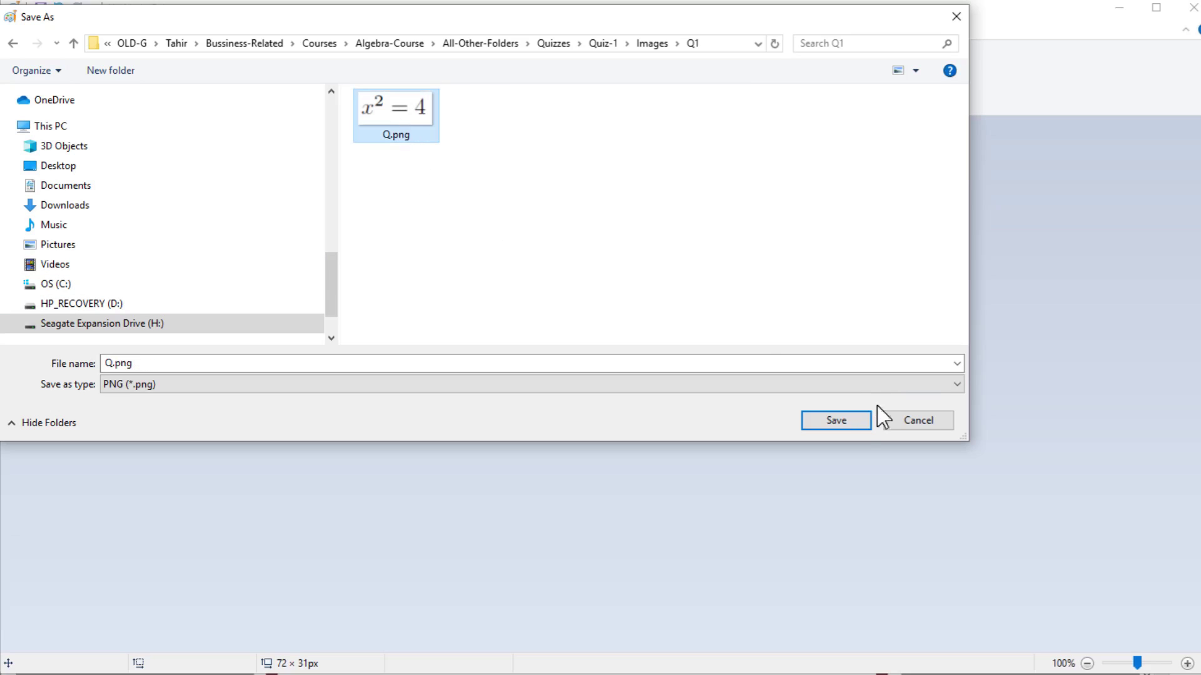
click(849, 418)
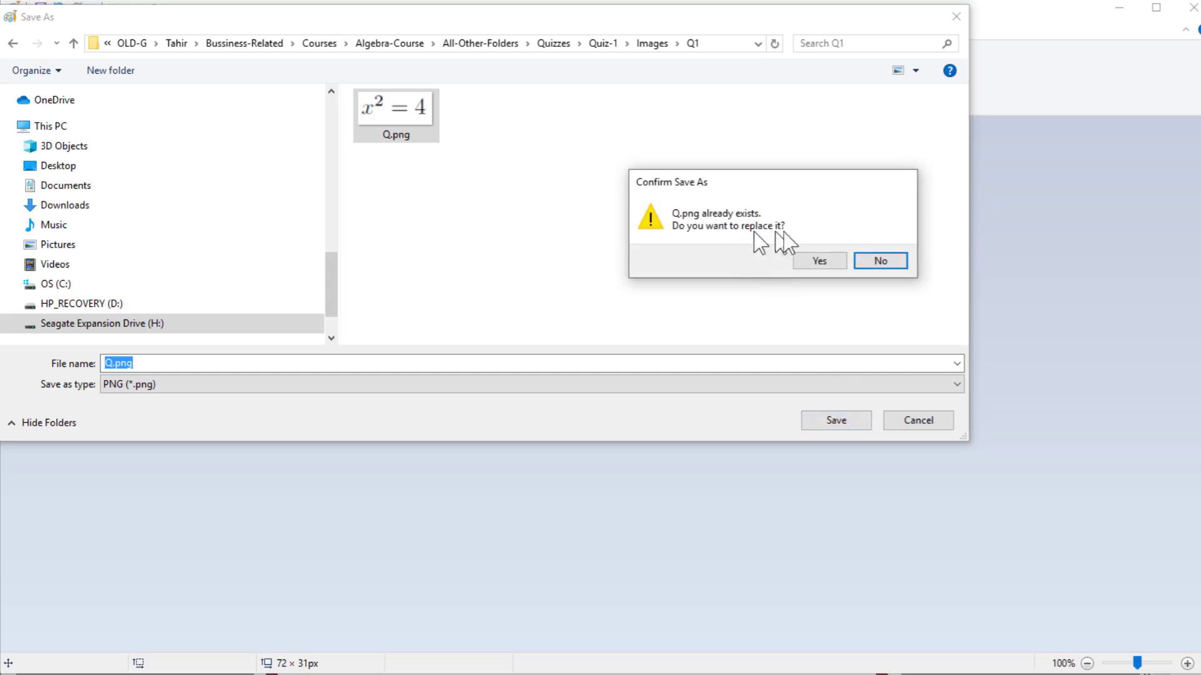
click(820, 260)
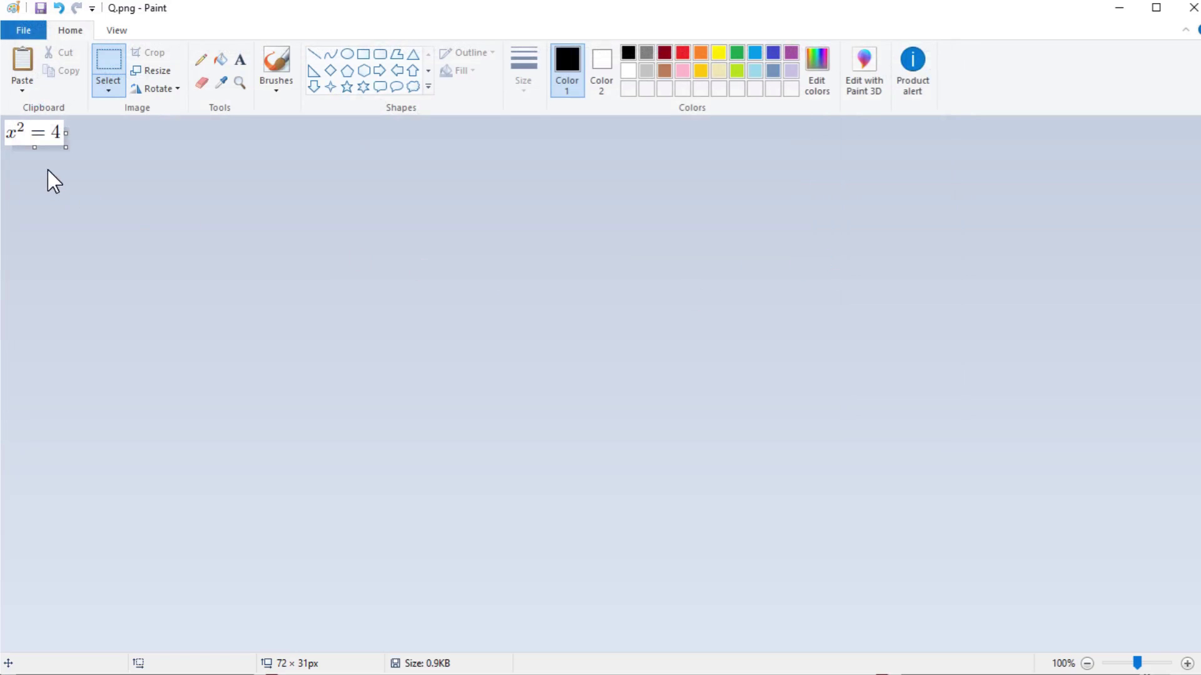
Switch to Google Drive in Chrome and create a shared Google Docs document in the High School Algebra Class folder
key(alt+Tab)
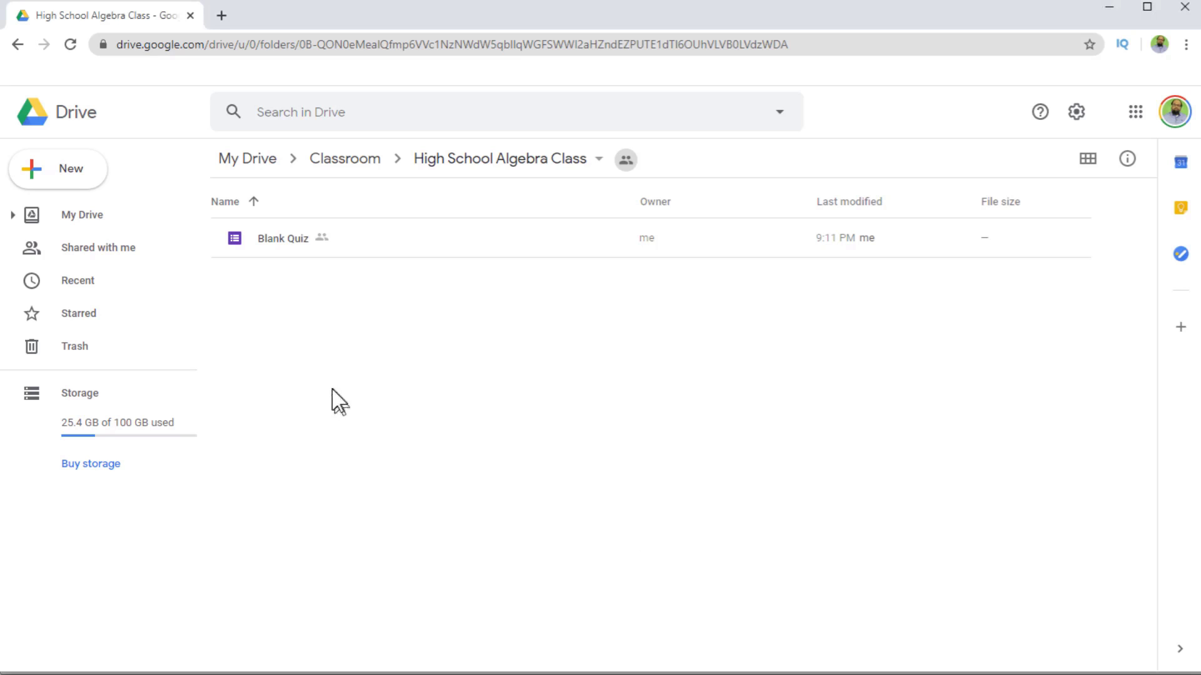
click(60, 182)
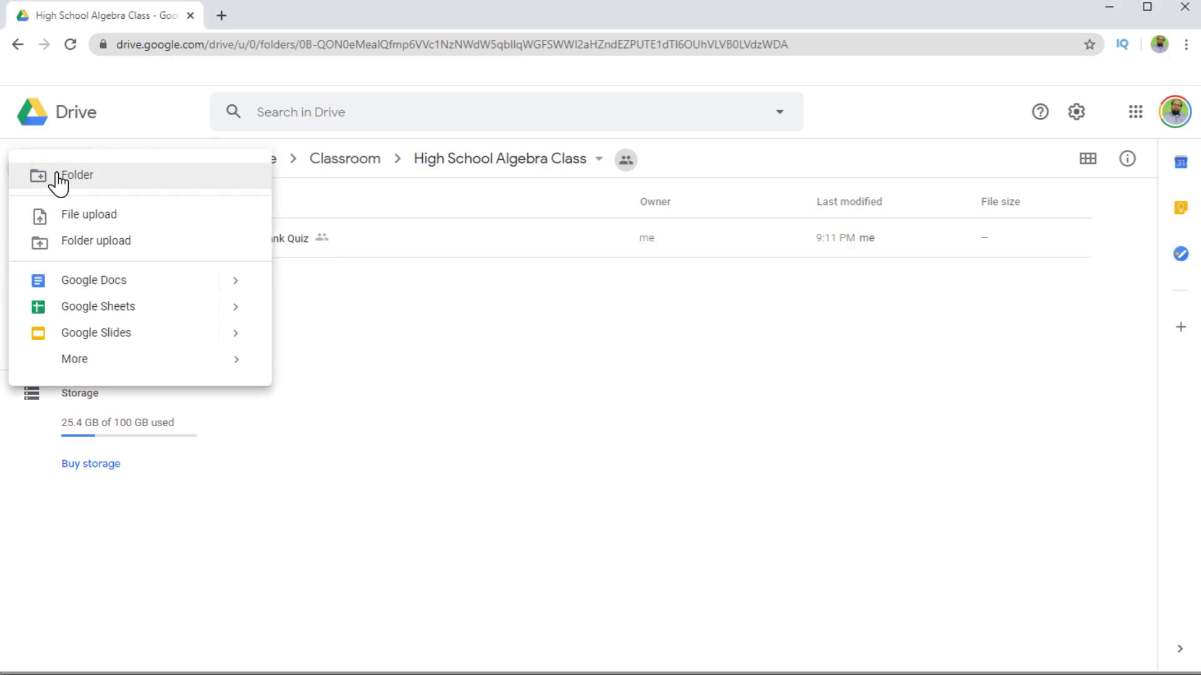
click(103, 283)
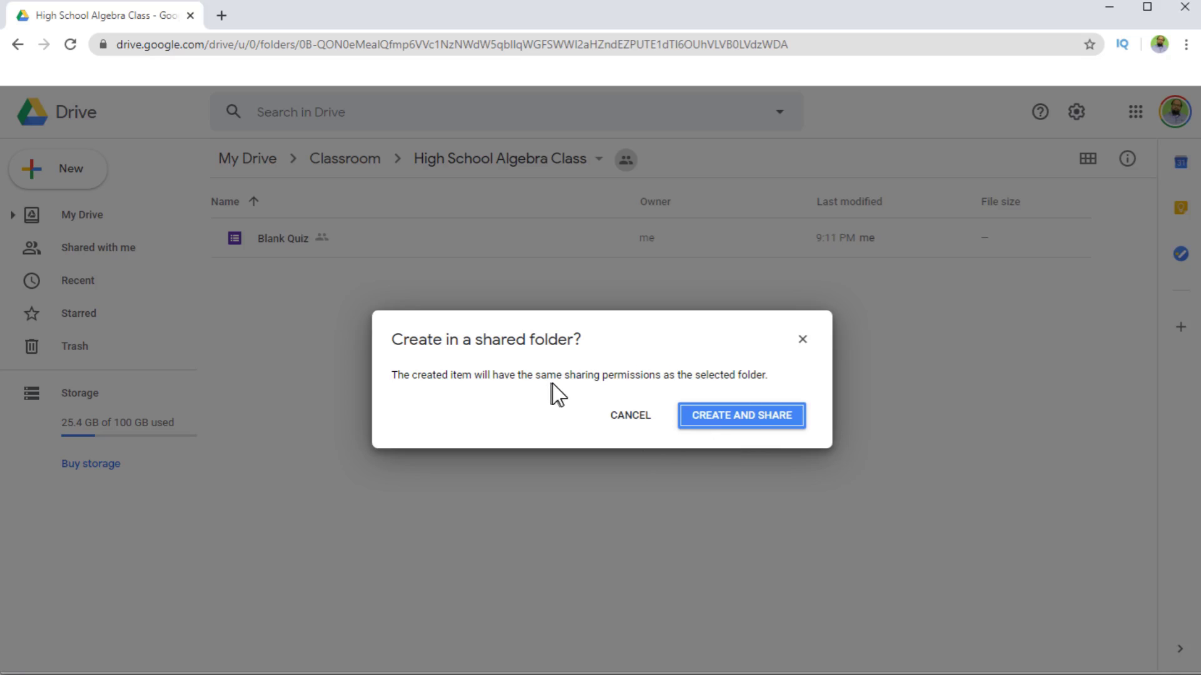
click(749, 421)
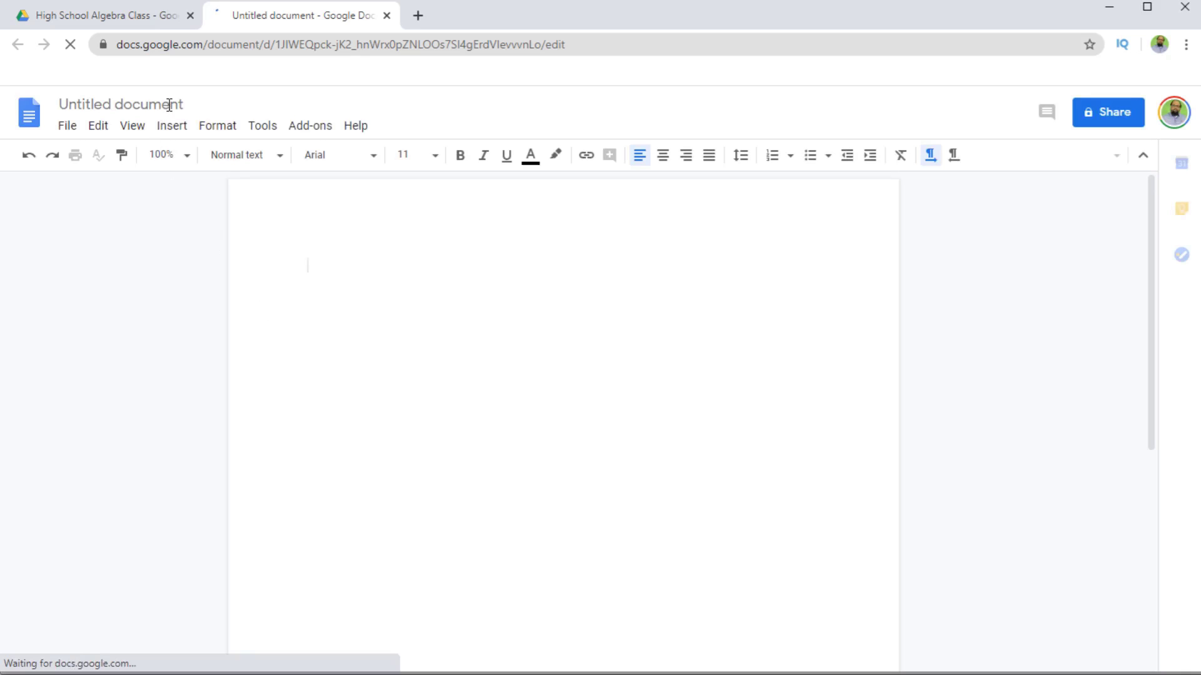
Rename the new document as "expressions"
click(169, 105)
text(ex)
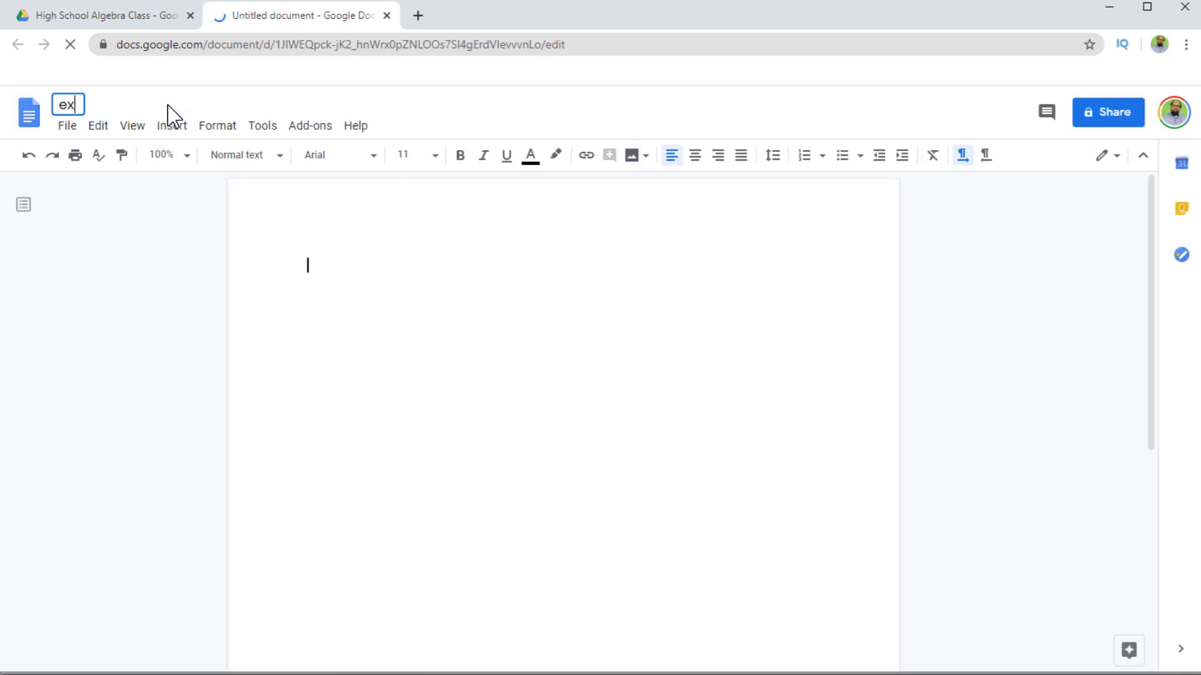
text(pressions)
key(Return)
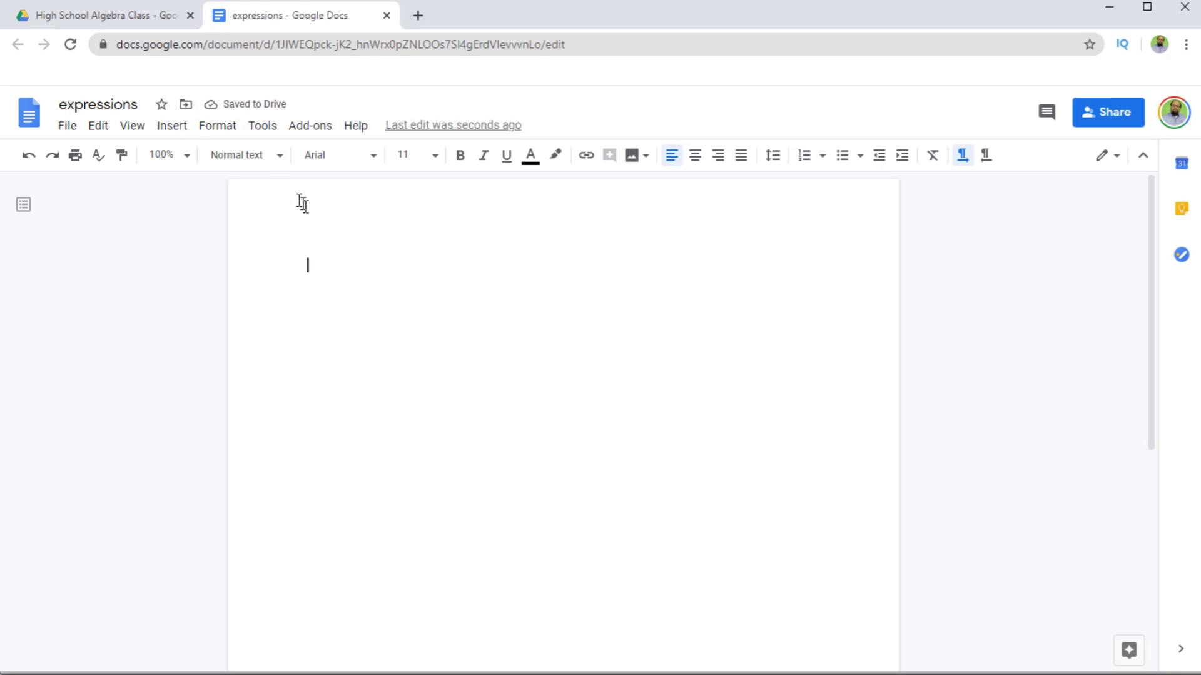
Insert an equation in the expressions document and add a superscript template (x^b) to it
click(178, 131)
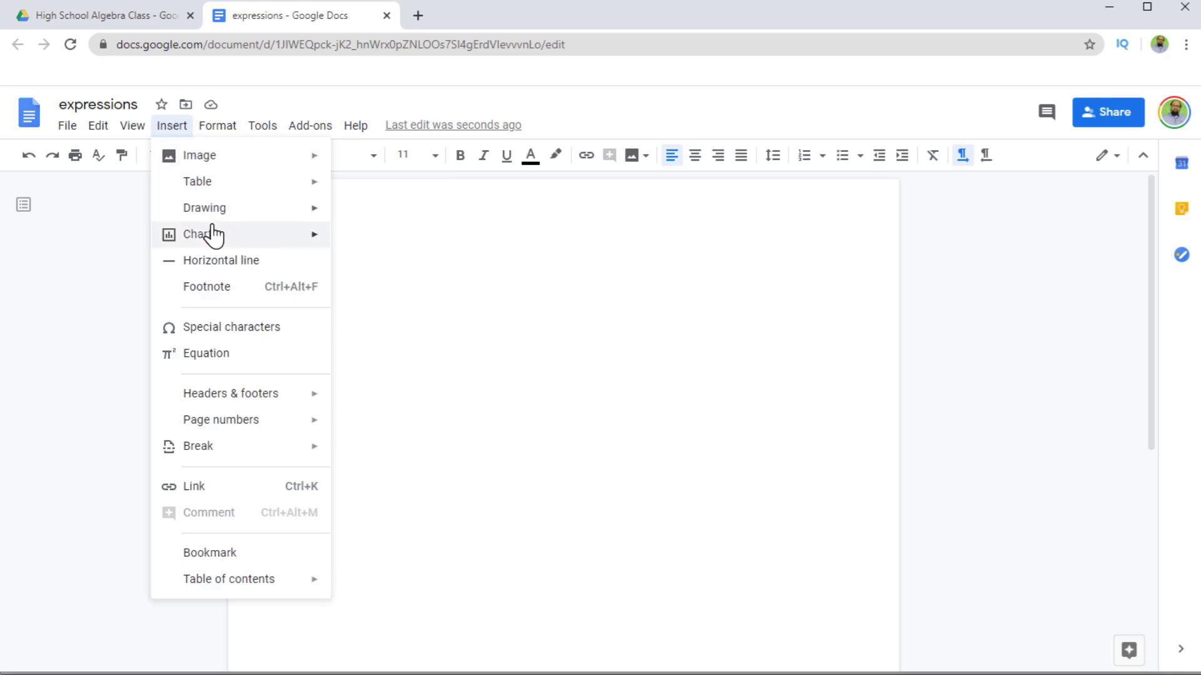
click(200, 355)
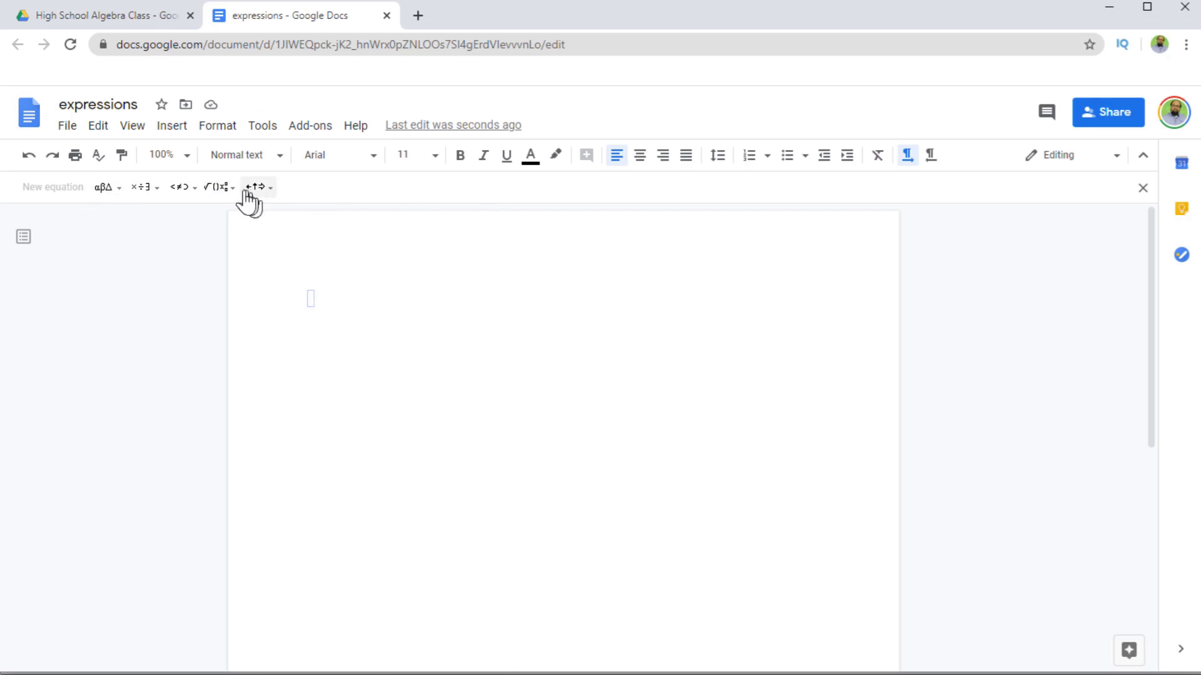
click(226, 187)
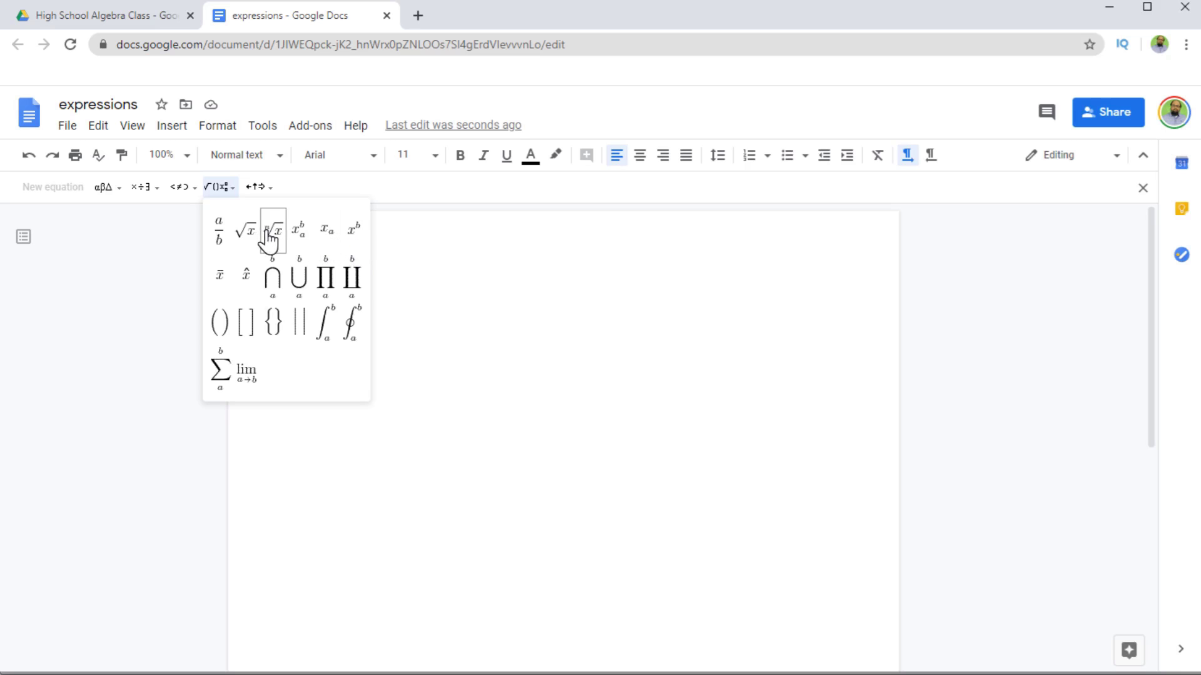
click(351, 236)
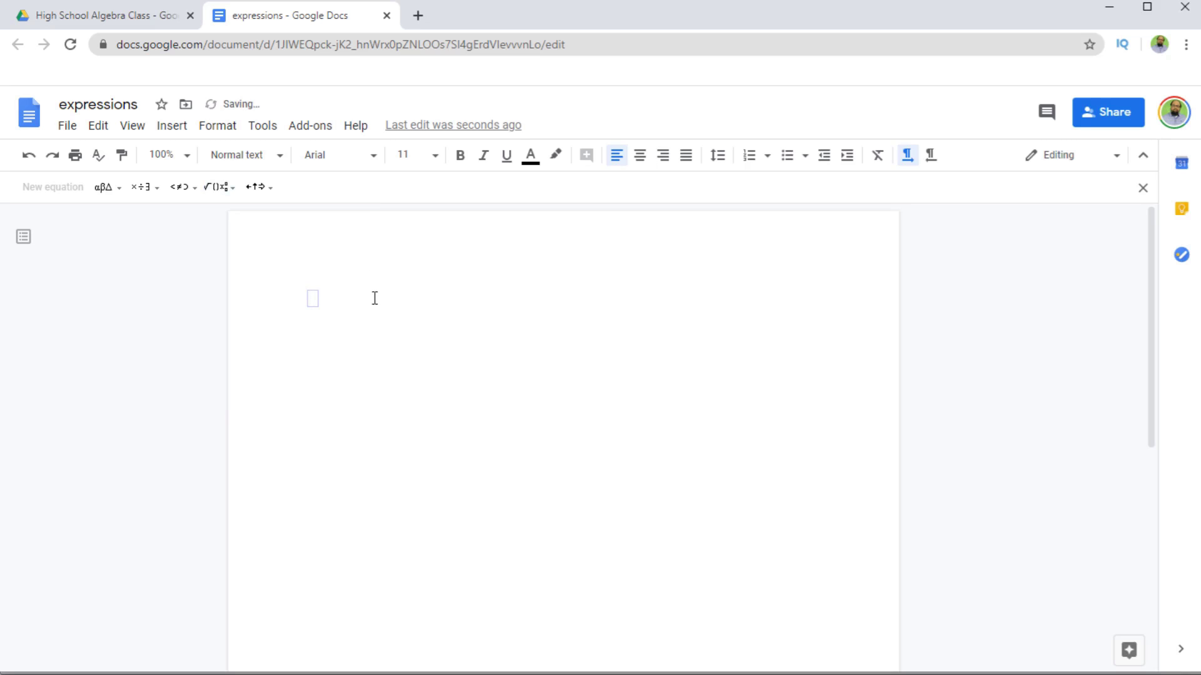
click(473, 381)
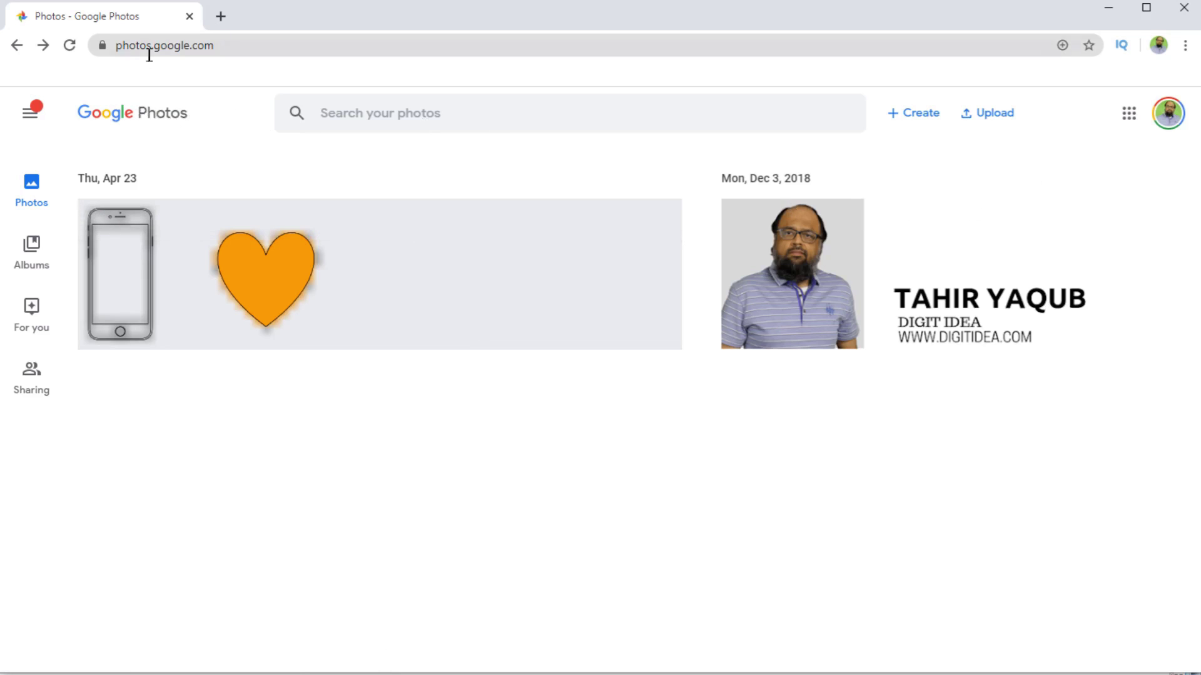
Switch to Google Photos and start an upload from the computer
click(1005, 119)
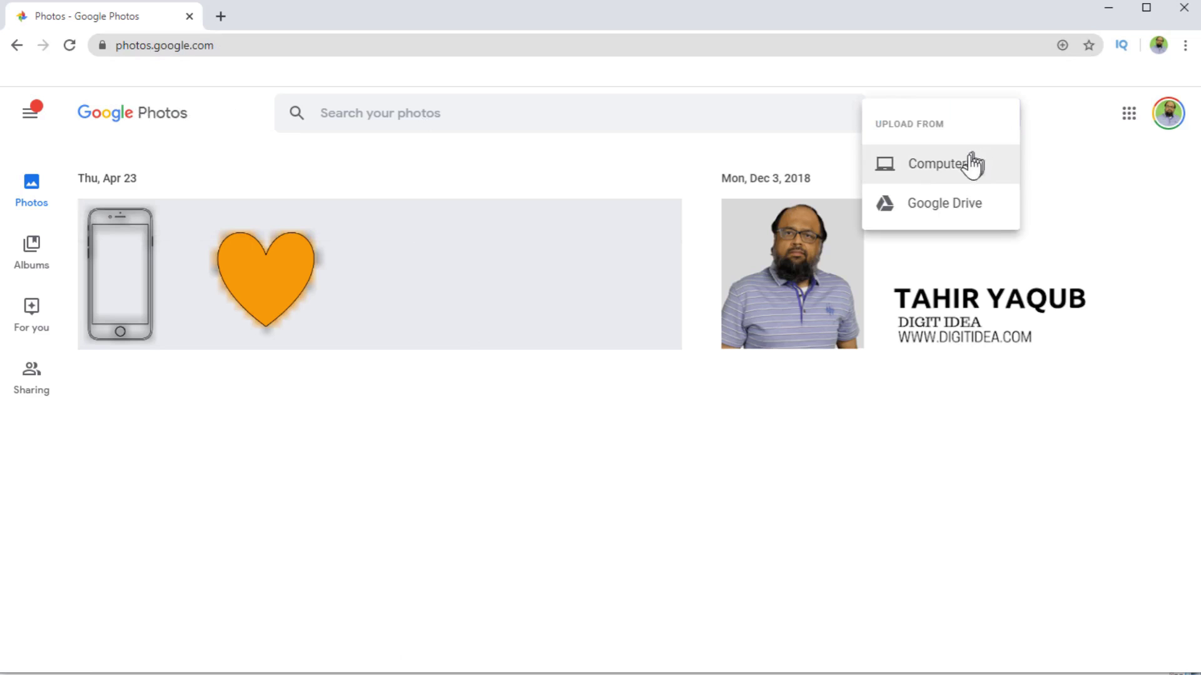
click(941, 178)
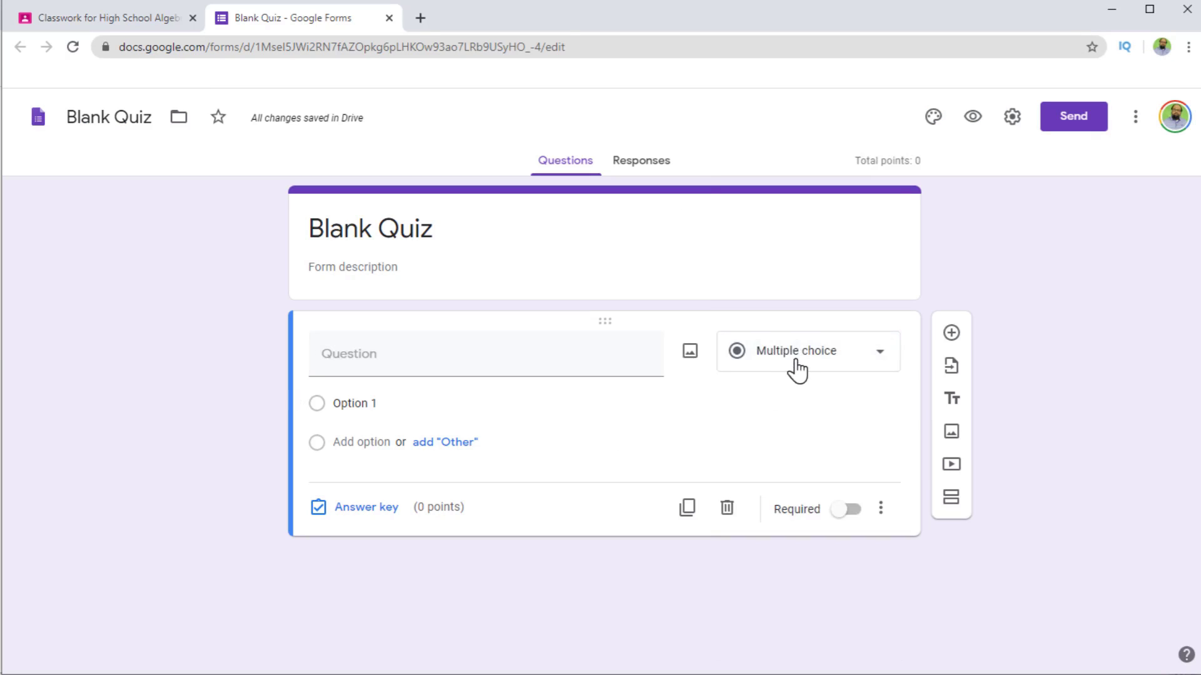
Choose Multiple choice for the first question in the blank quiz in Google Forms and enter "Q-1 Evaluate x if:" as its text
click(877, 368)
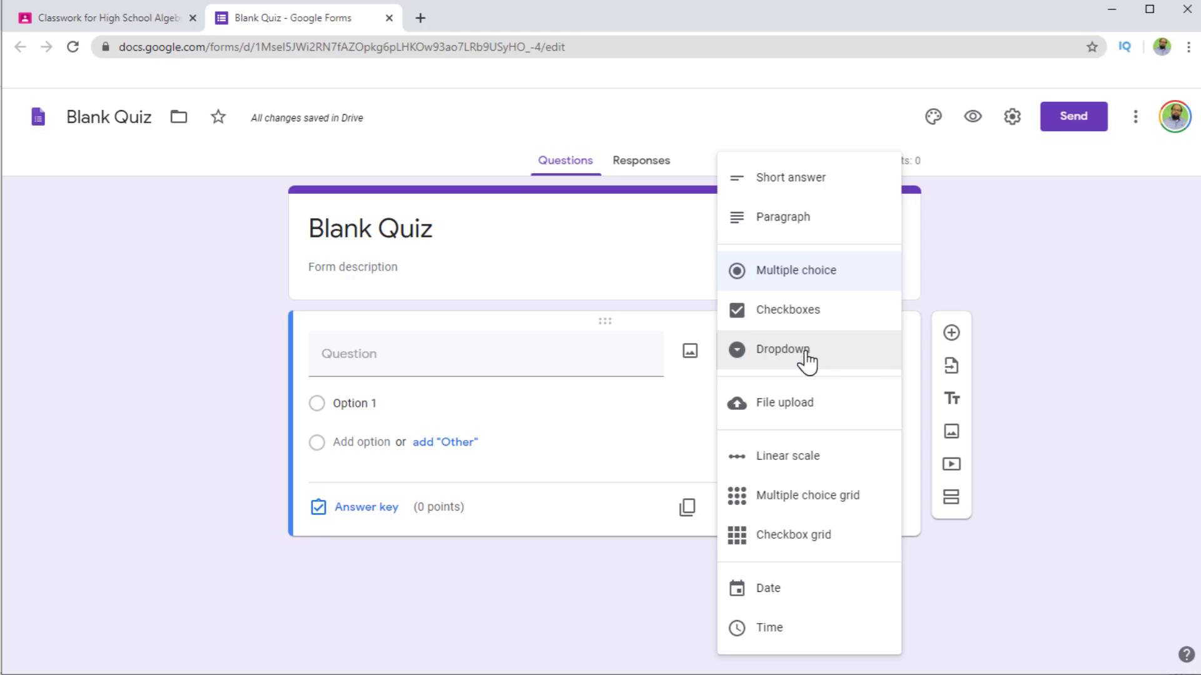
click(799, 276)
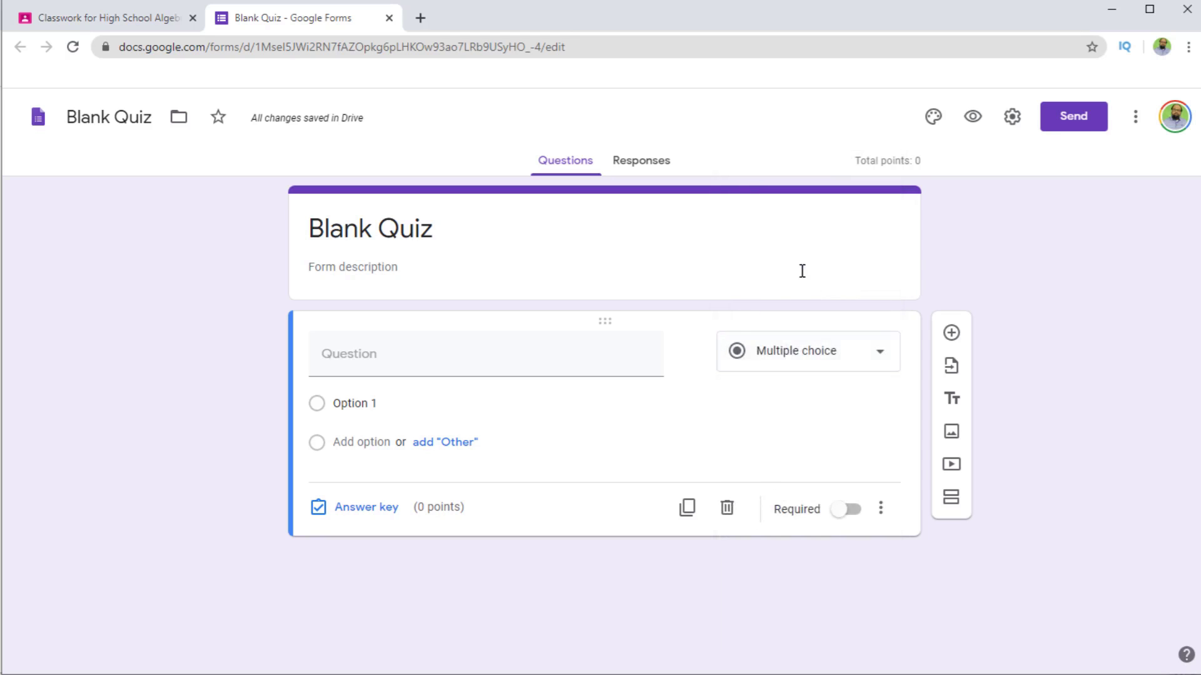
click(370, 356)
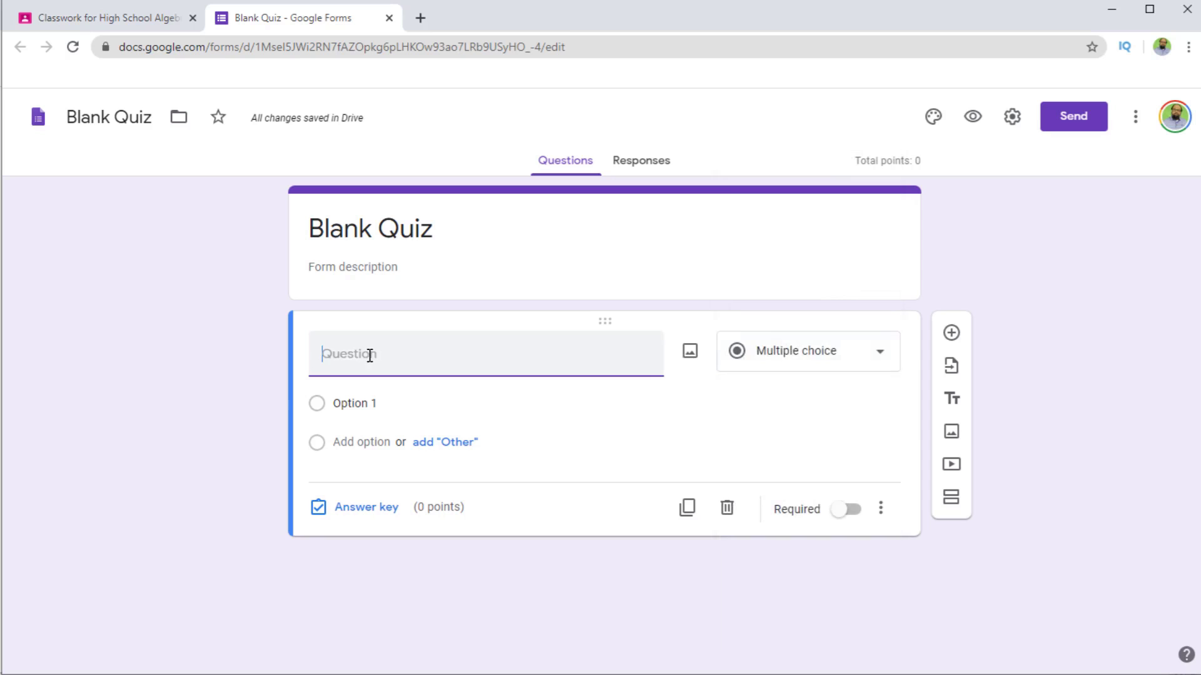
text(Q-1 Evaluate)
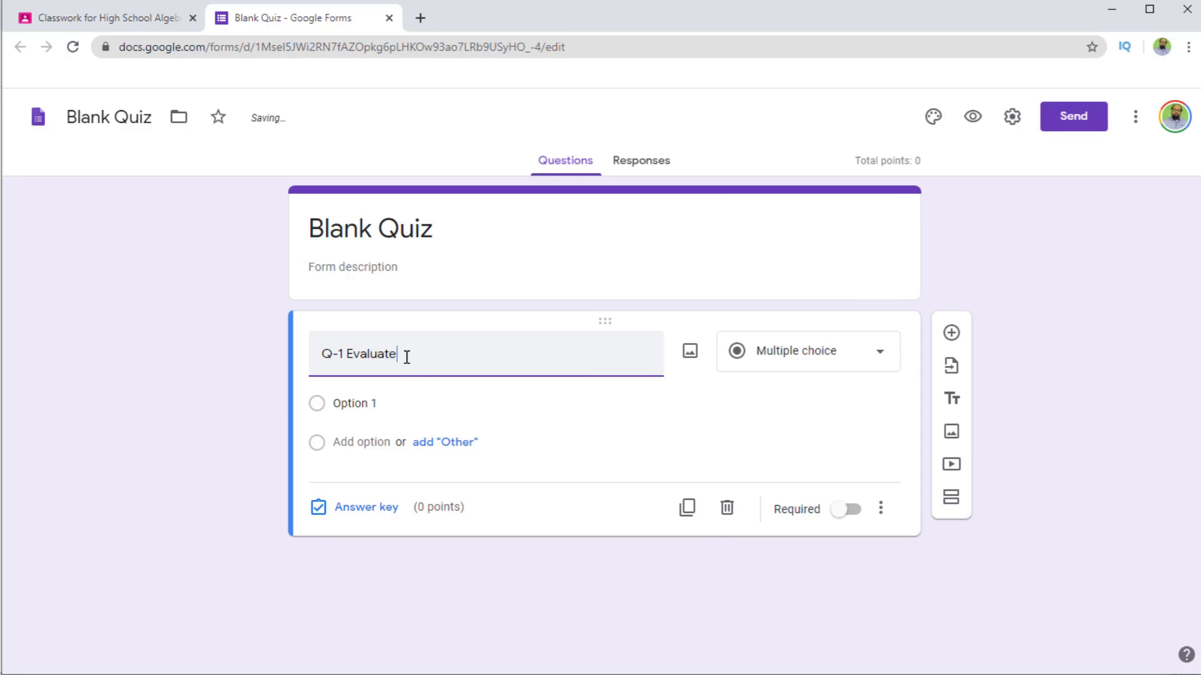
text( x if:)
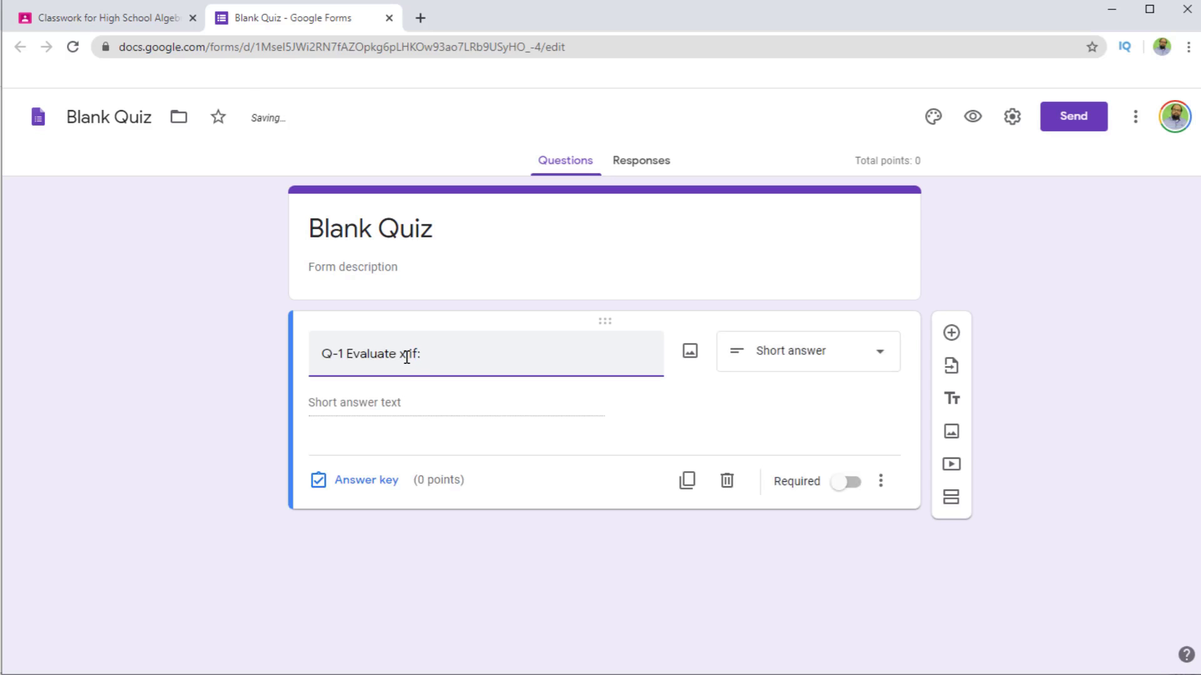
Insert the x² = 4 expression image from Google Photos, dated May 29, 2020, into question Q-1
click(692, 359)
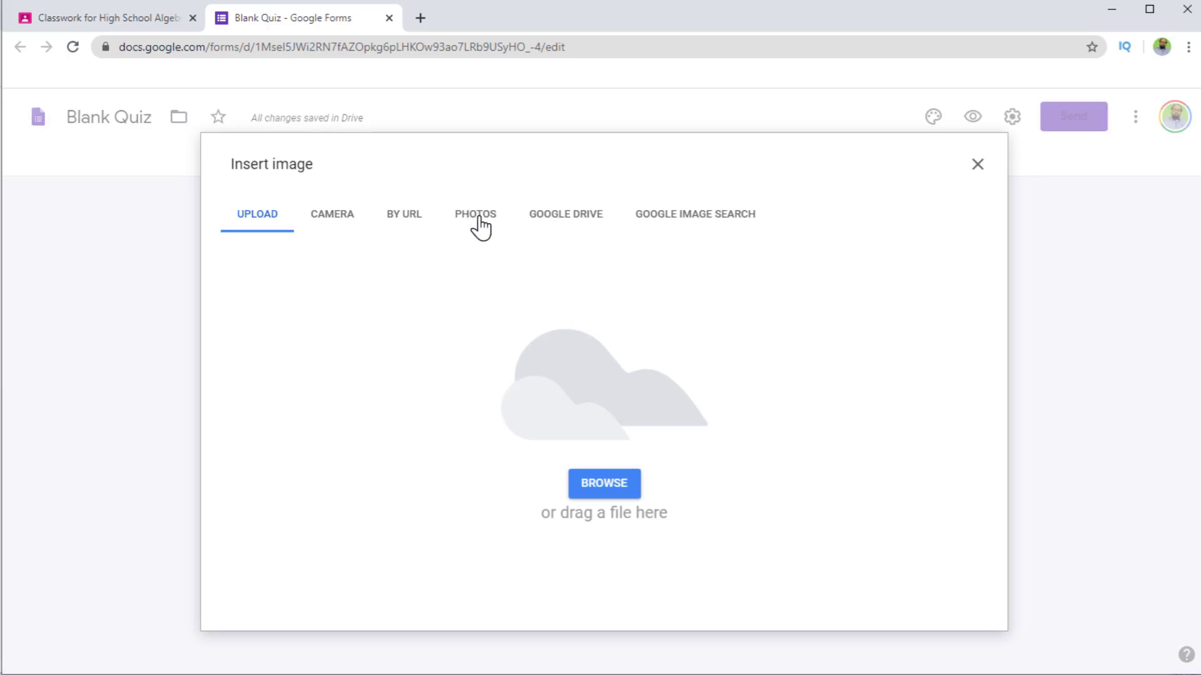
click(478, 218)
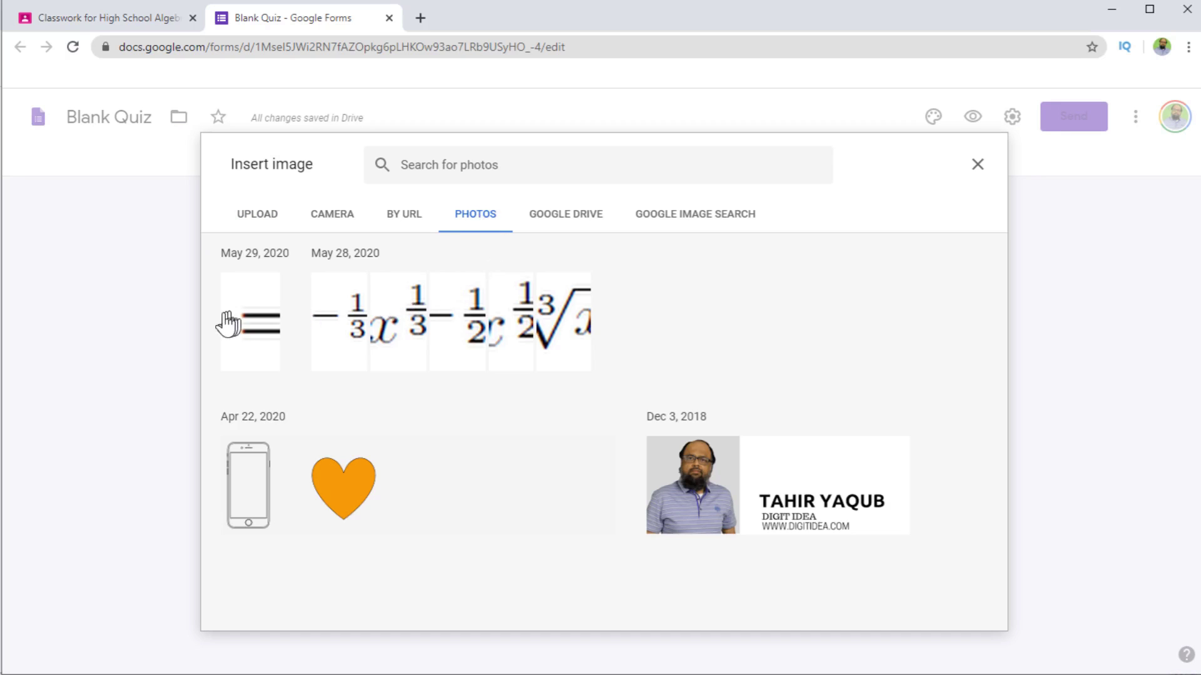
click(263, 330)
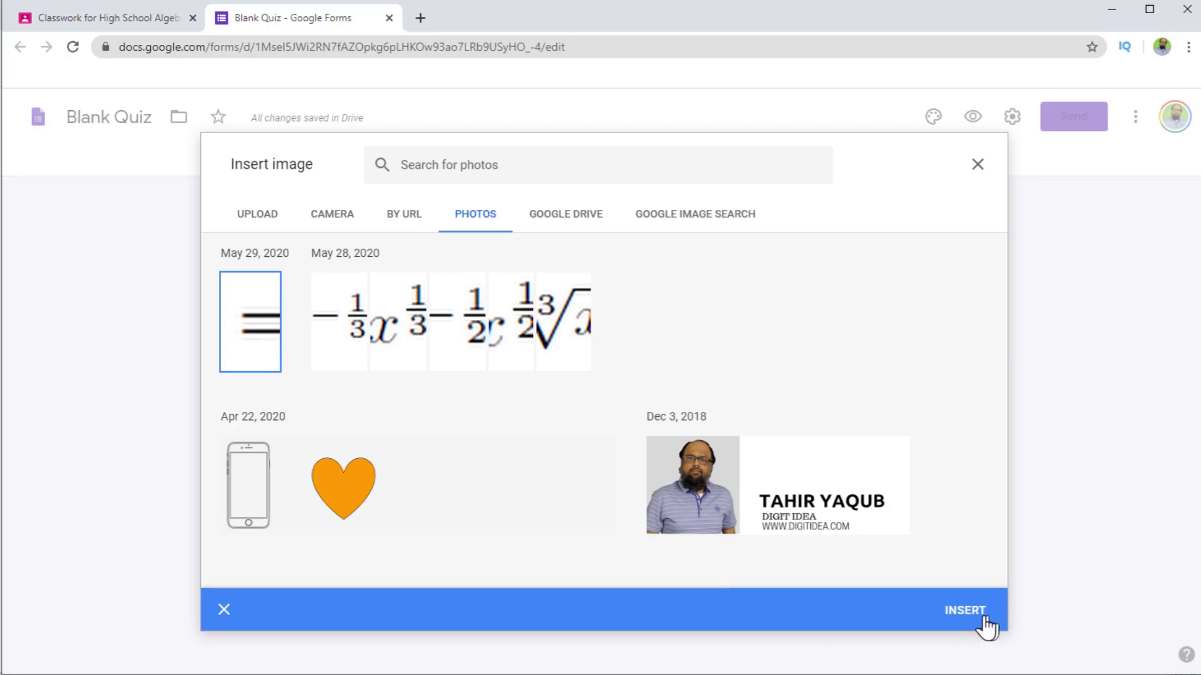
click(965, 611)
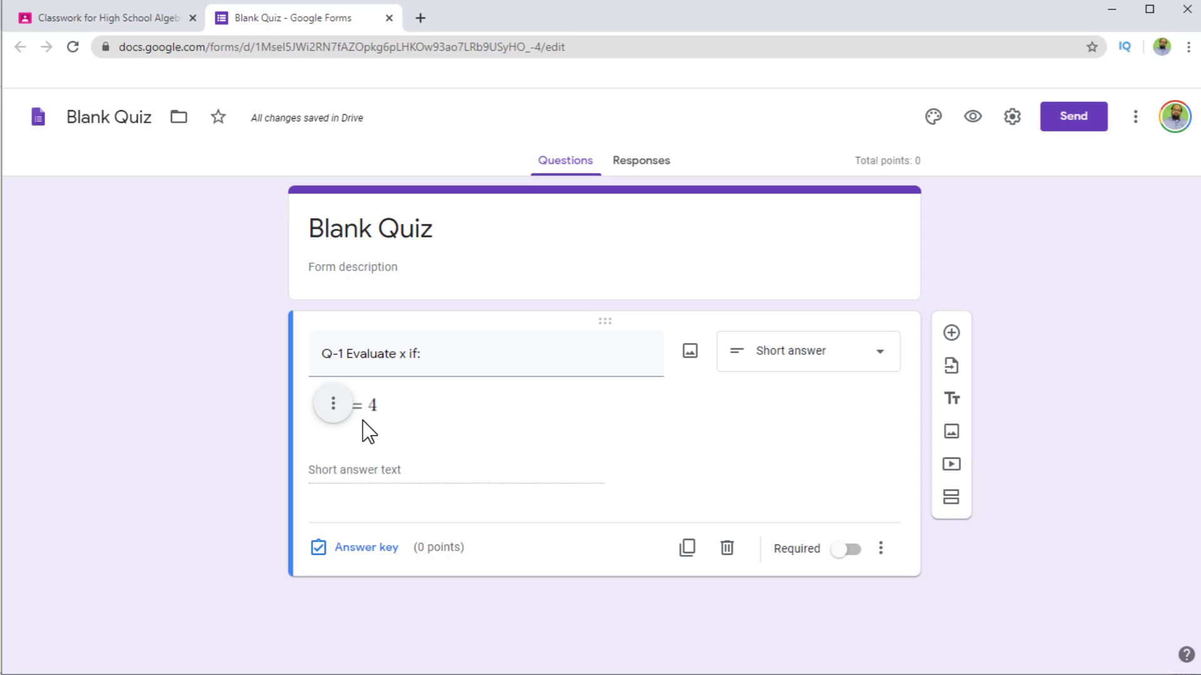
Set question Q-1 to Multiple choice and give it the answer options 8, 6, 2 and 1
click(879, 359)
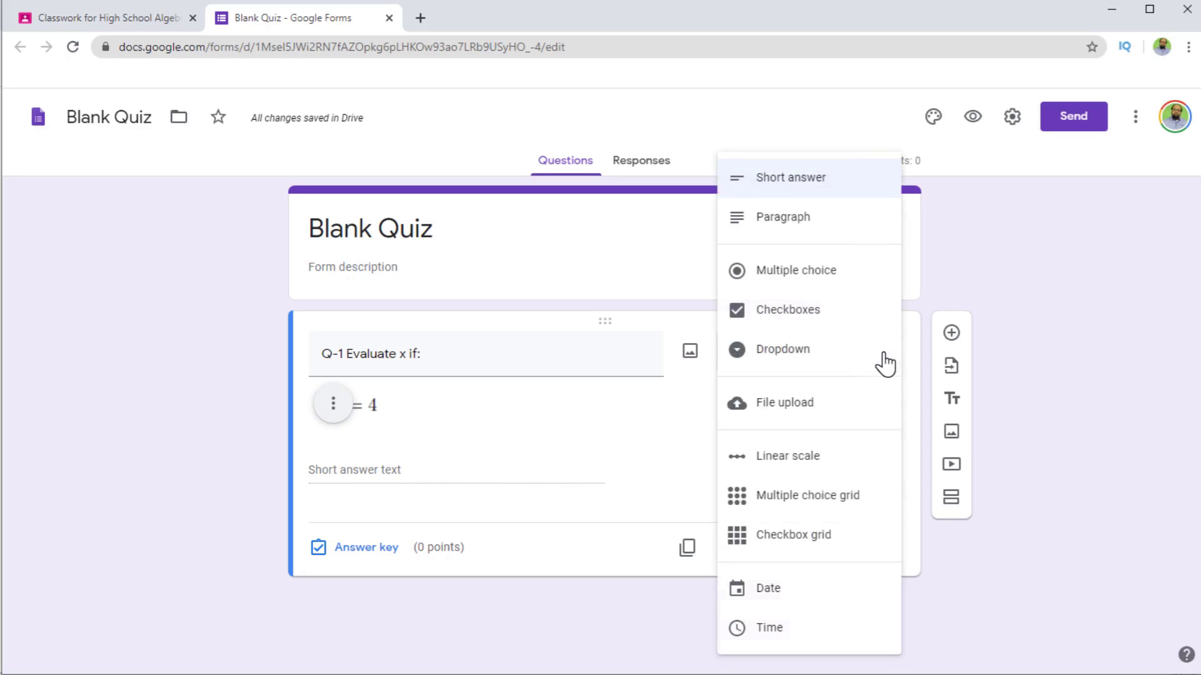
click(821, 284)
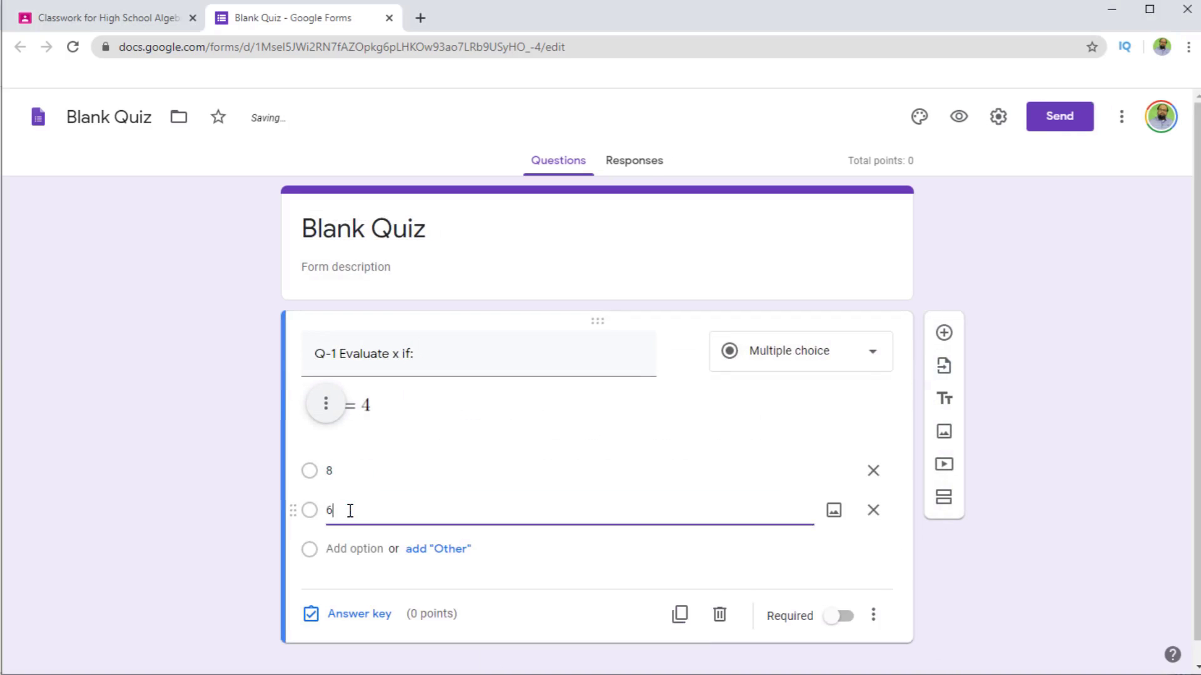
click(343, 549)
text(2)
click(344, 589)
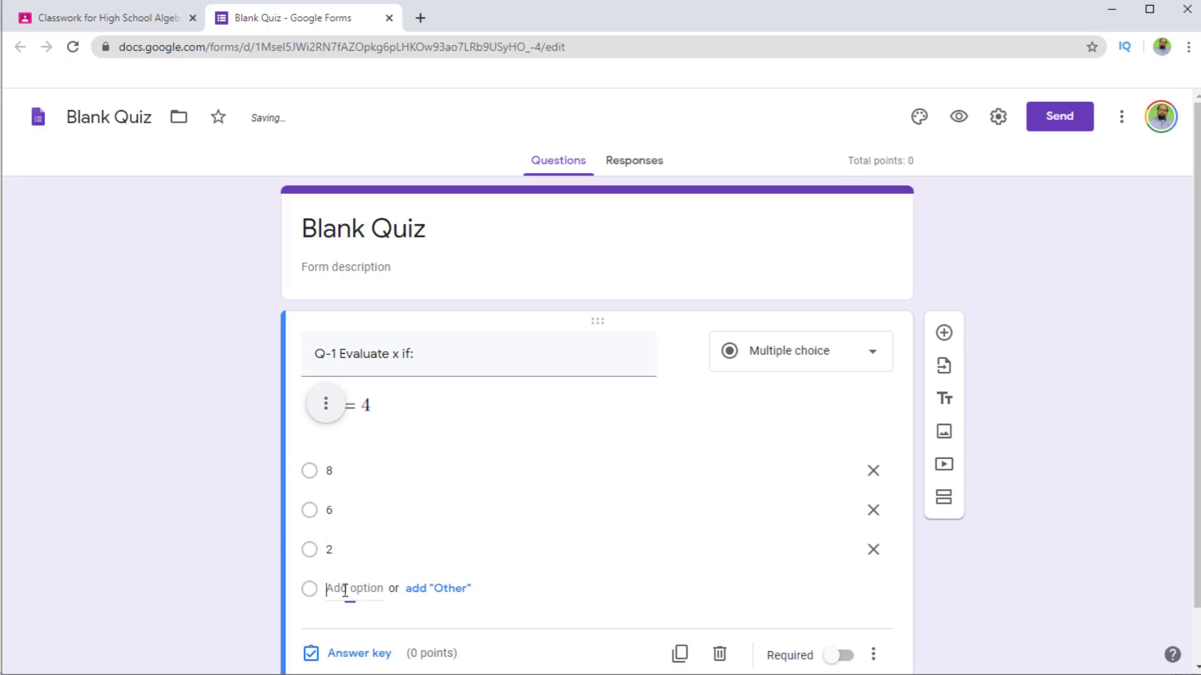
text(1)
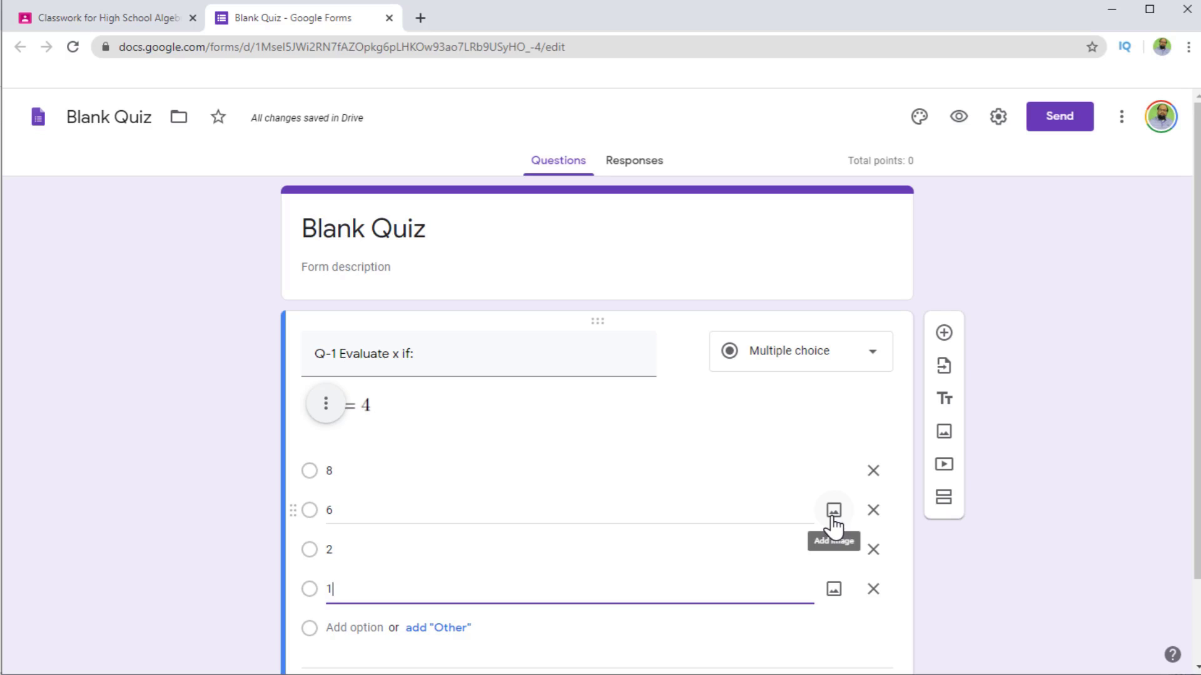
Set up the answer key of question Q-1 with 2 points and option 2 as the correct answer
click(744, 550)
scroll(574, 597, down, 2)
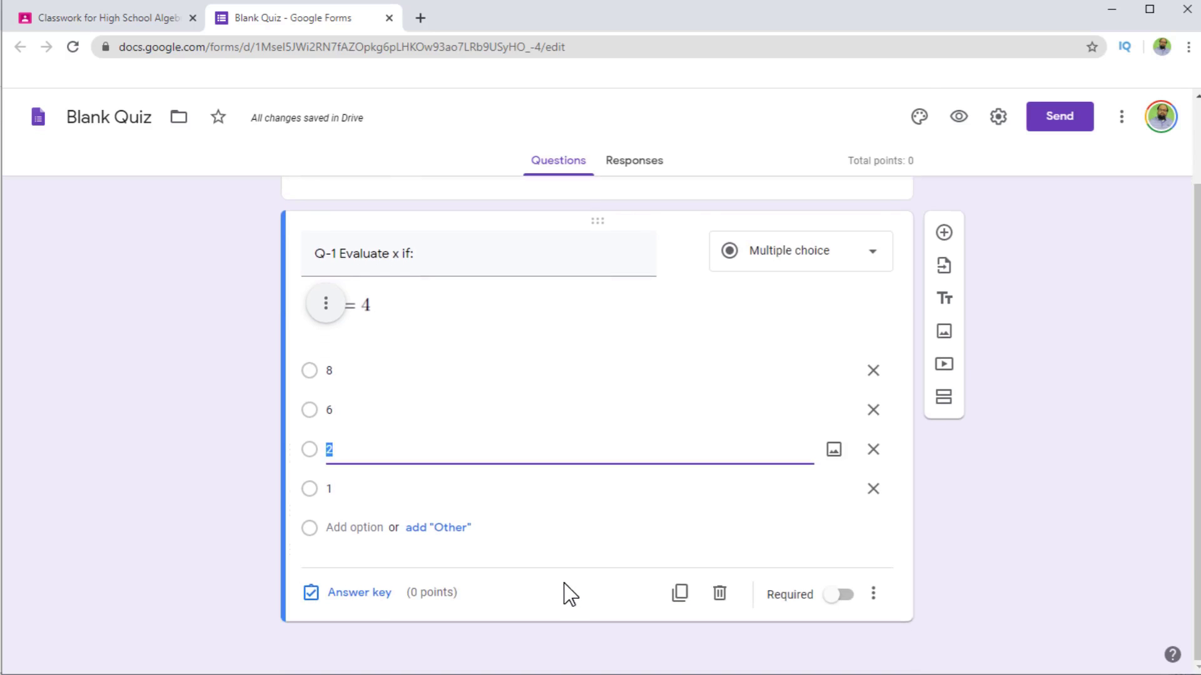
click(362, 598)
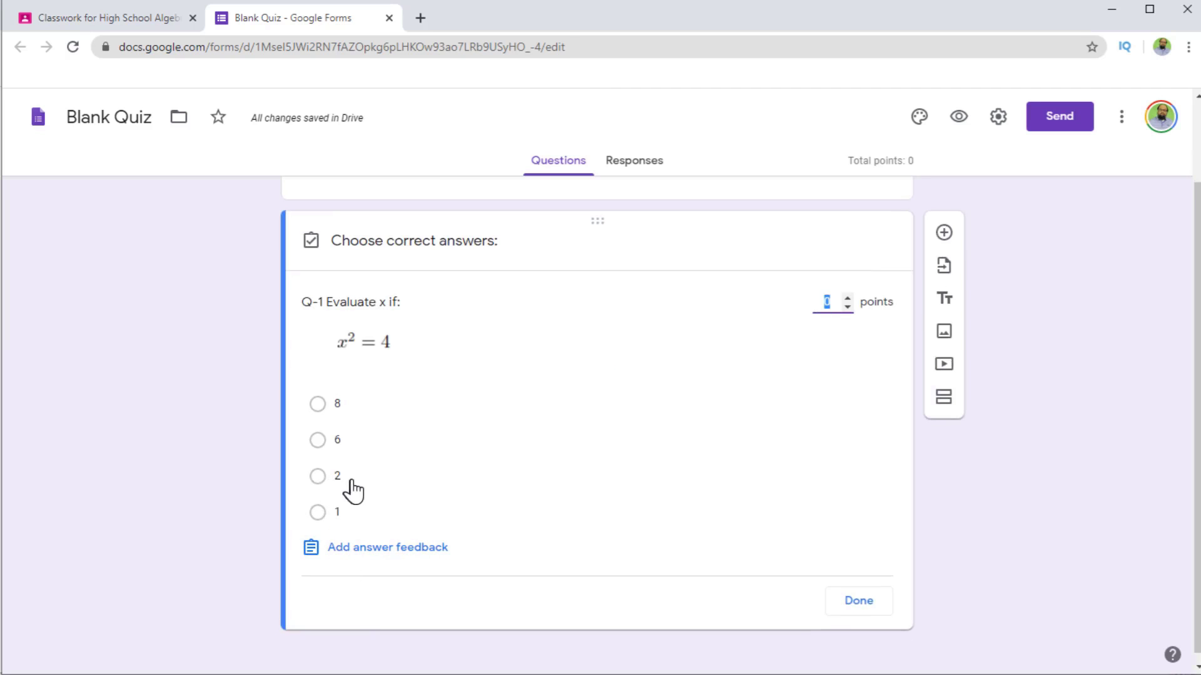
click(847, 299)
click(847, 300)
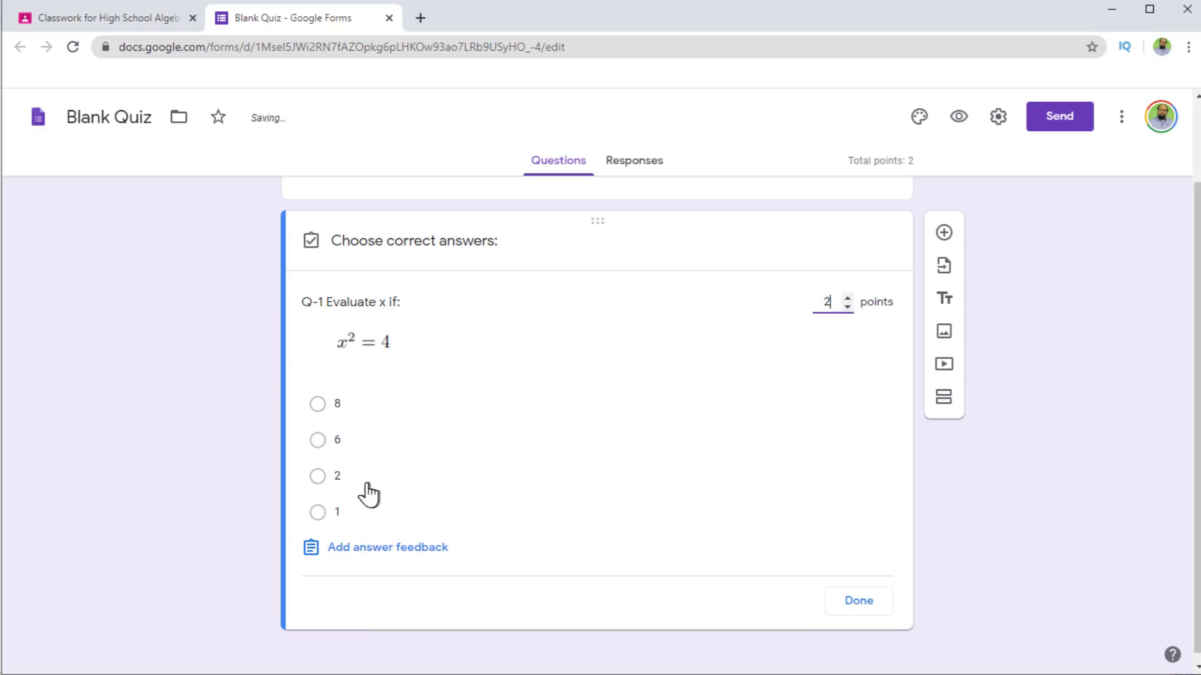
click(317, 479)
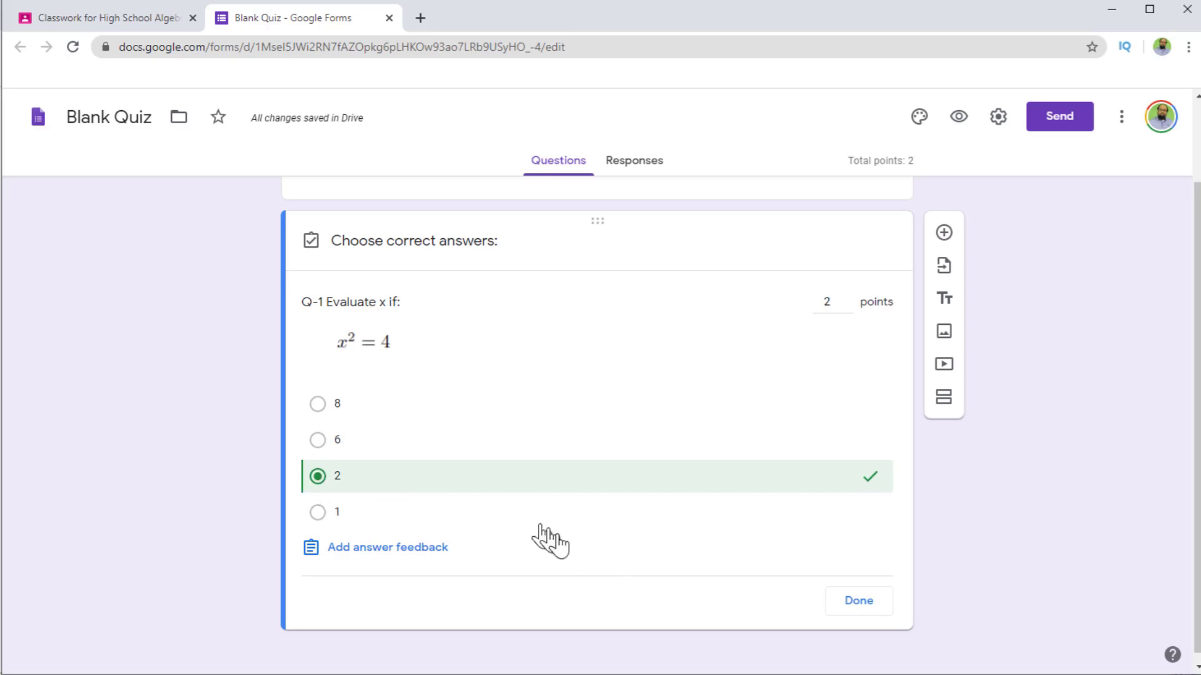
click(858, 601)
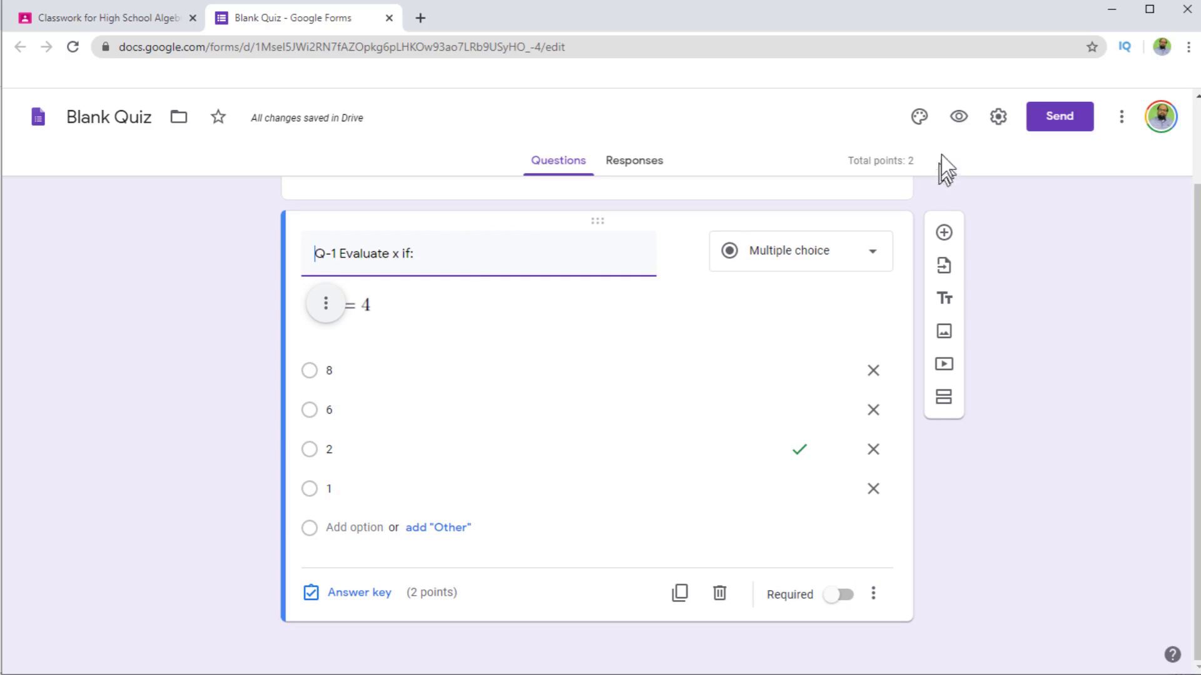
Preview the quiz, submit a test response with answer 2, view its score and return to the form editor
click(961, 122)
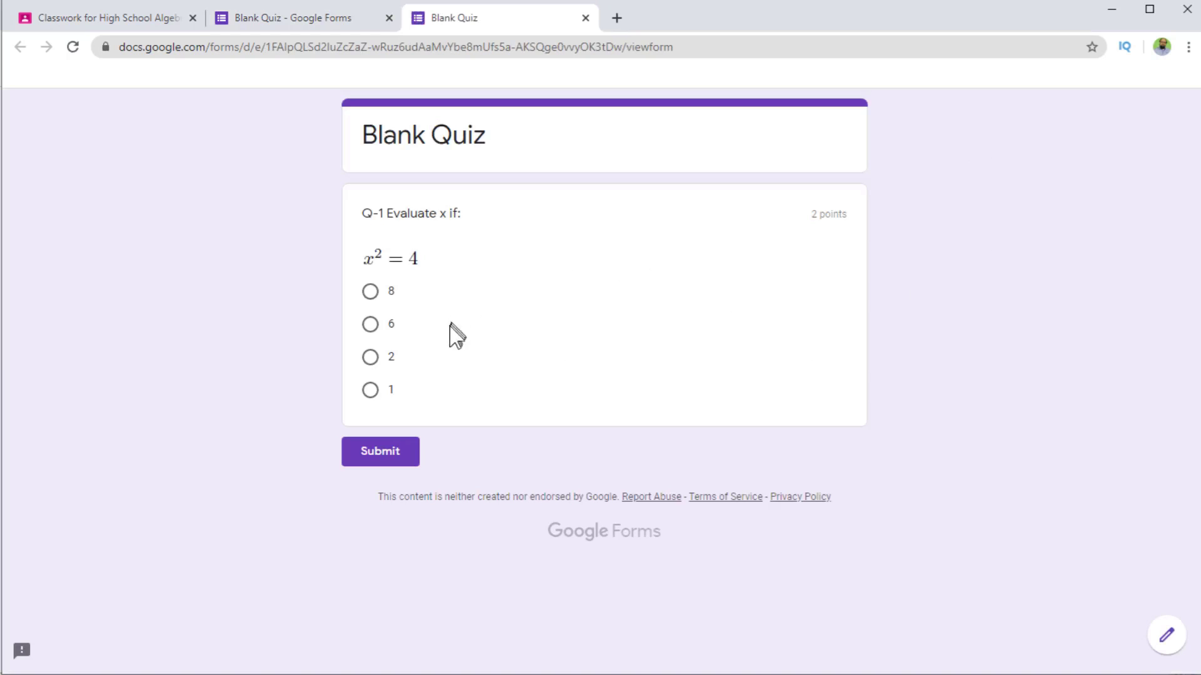
click(368, 359)
click(392, 454)
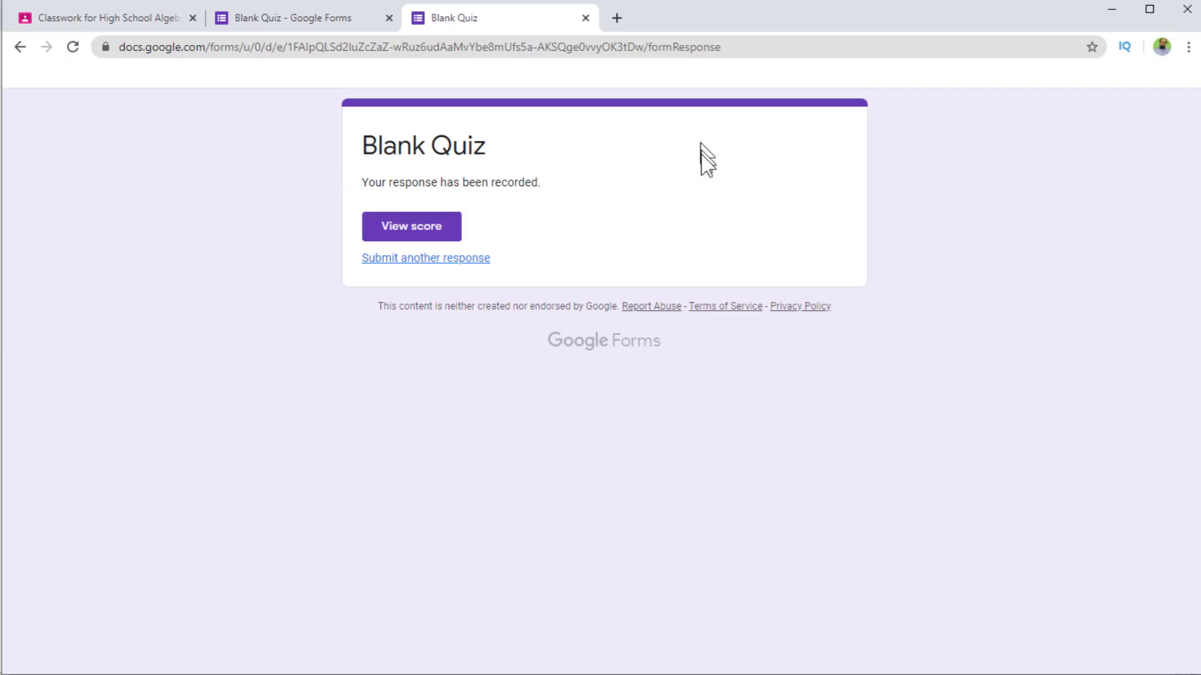
click(420, 238)
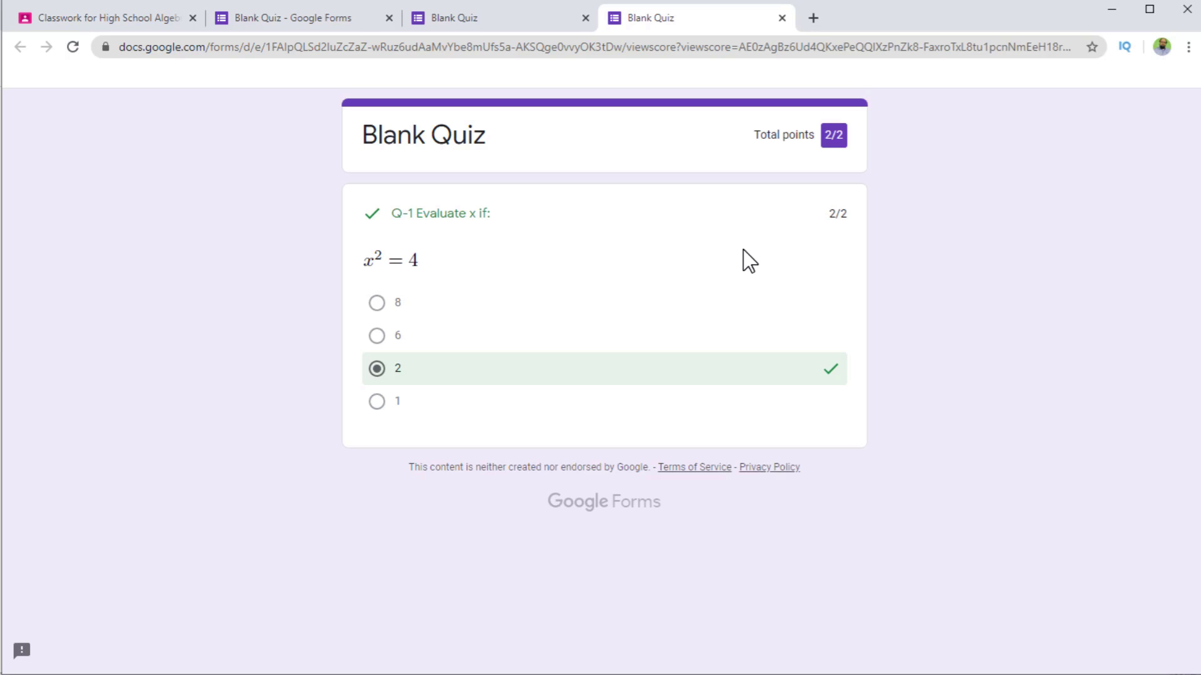
click(782, 19)
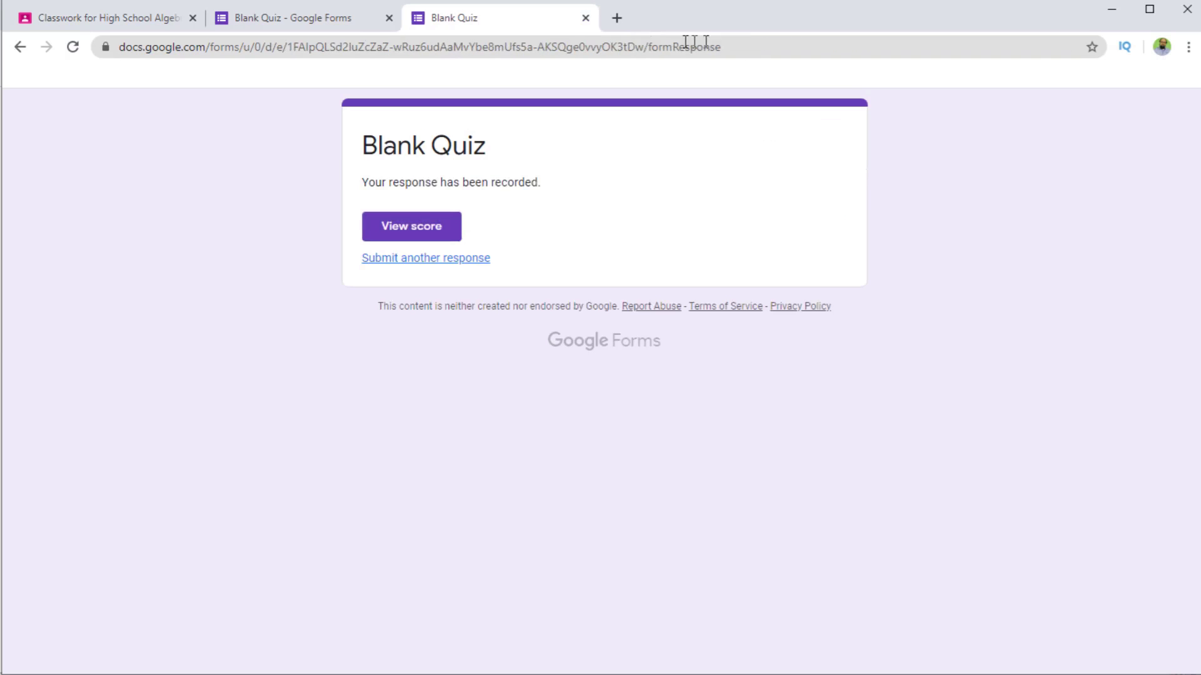
click(585, 18)
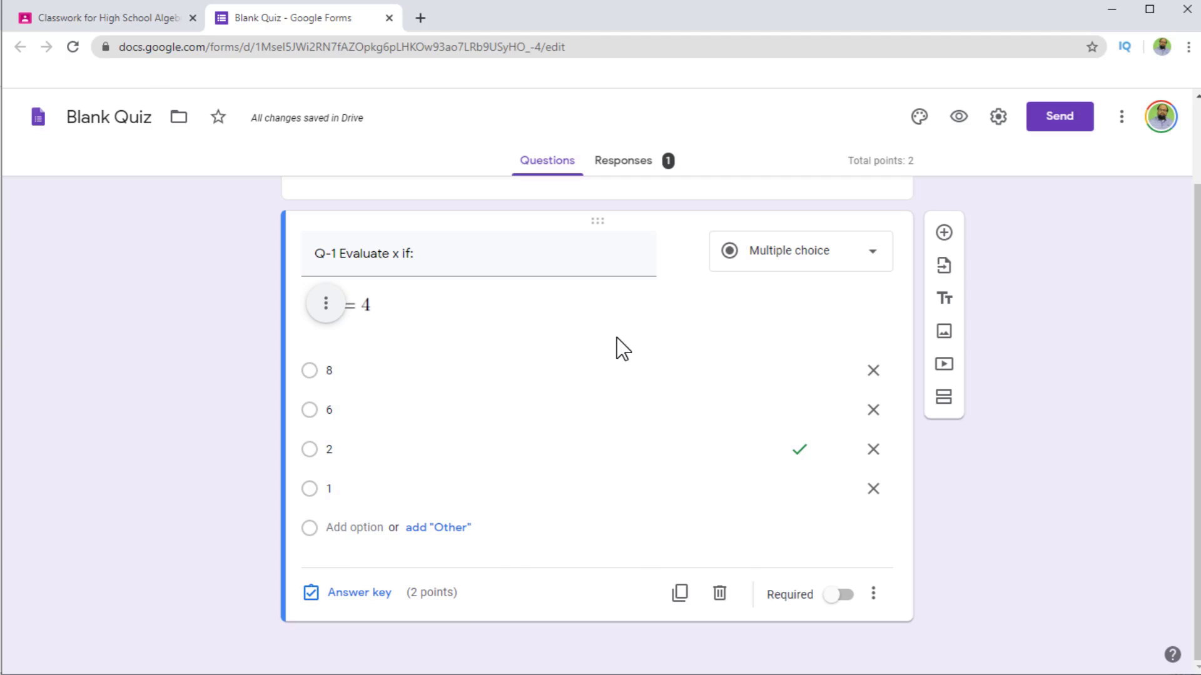
Switch to the LaTeX editor and examine the document setup and the x^2=4 and cube root expression code in quiz-Q-and-O.tex
key(alt+Tab)
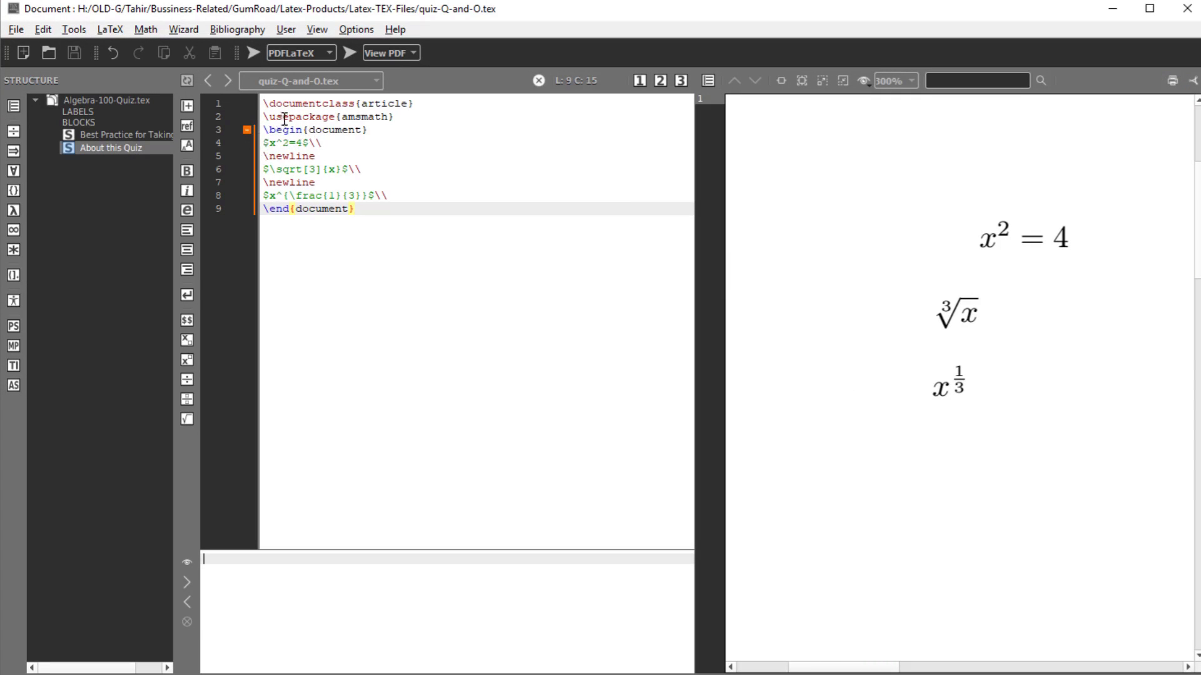
drag(262, 103, 388, 129)
drag(370, 209, 263, 209)
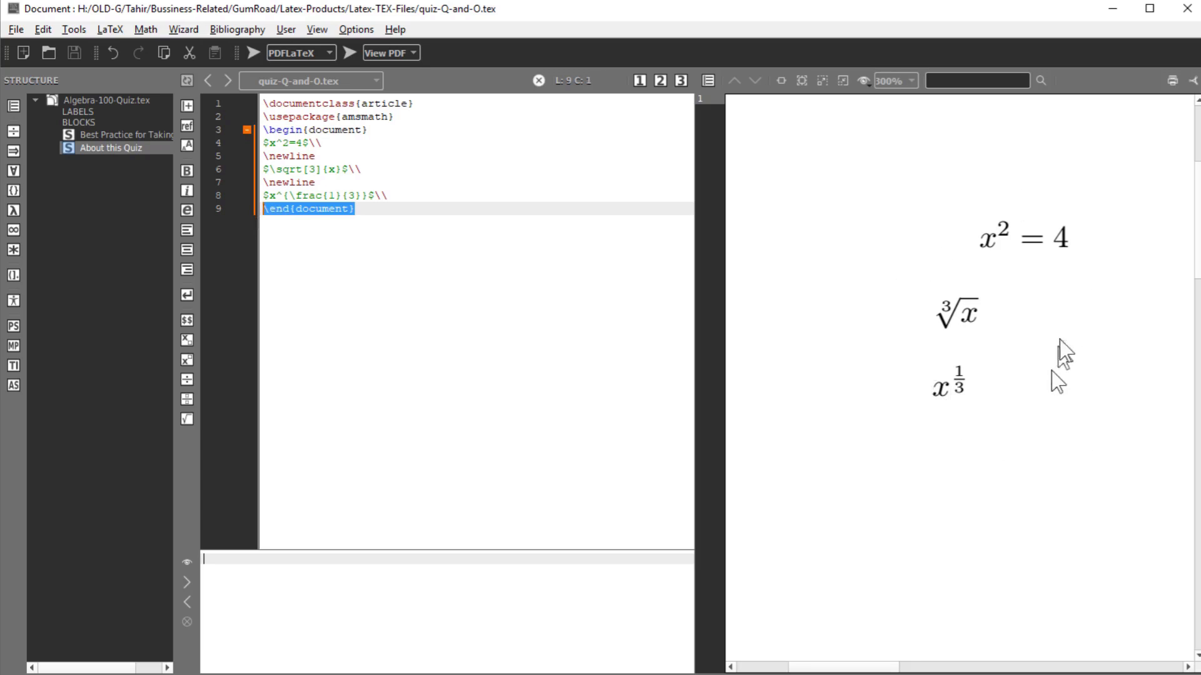
drag(342, 144, 263, 143)
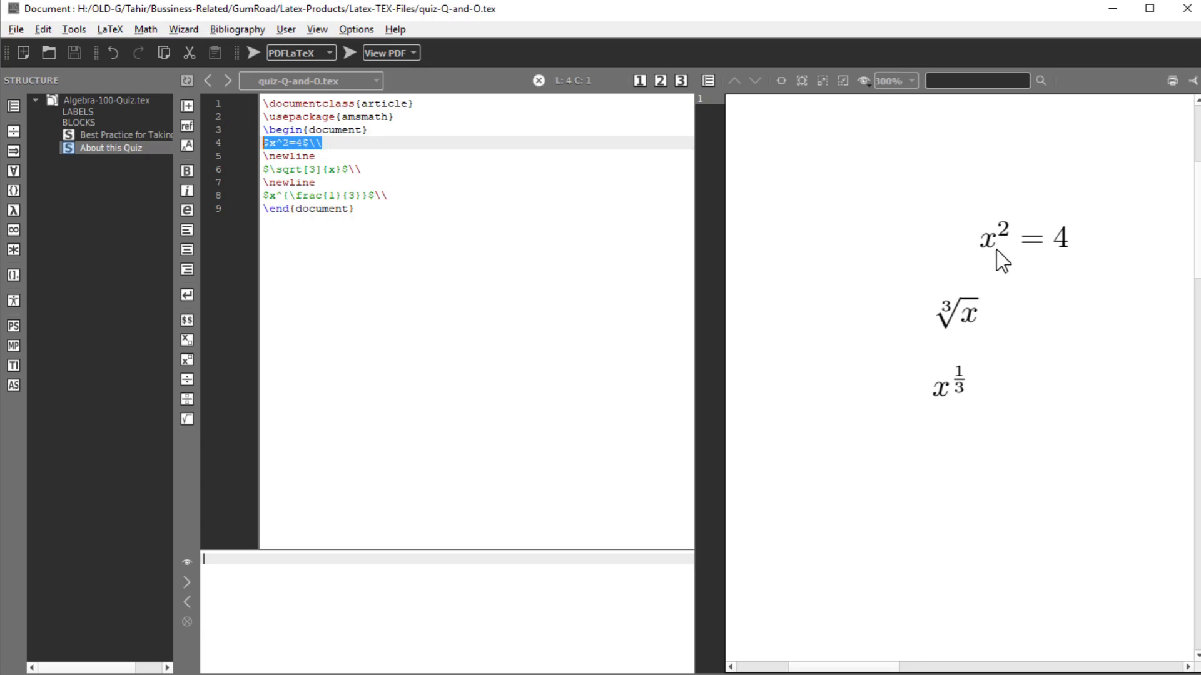
key(Right)
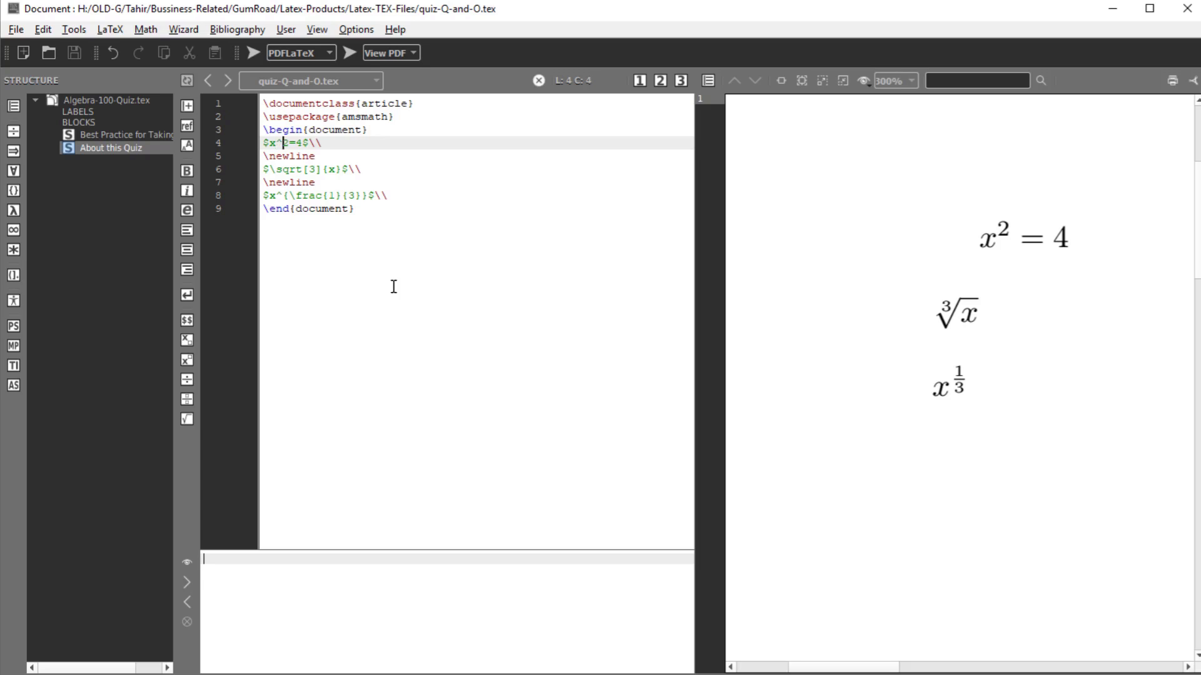
key(Right)
drag(263, 169, 348, 168)
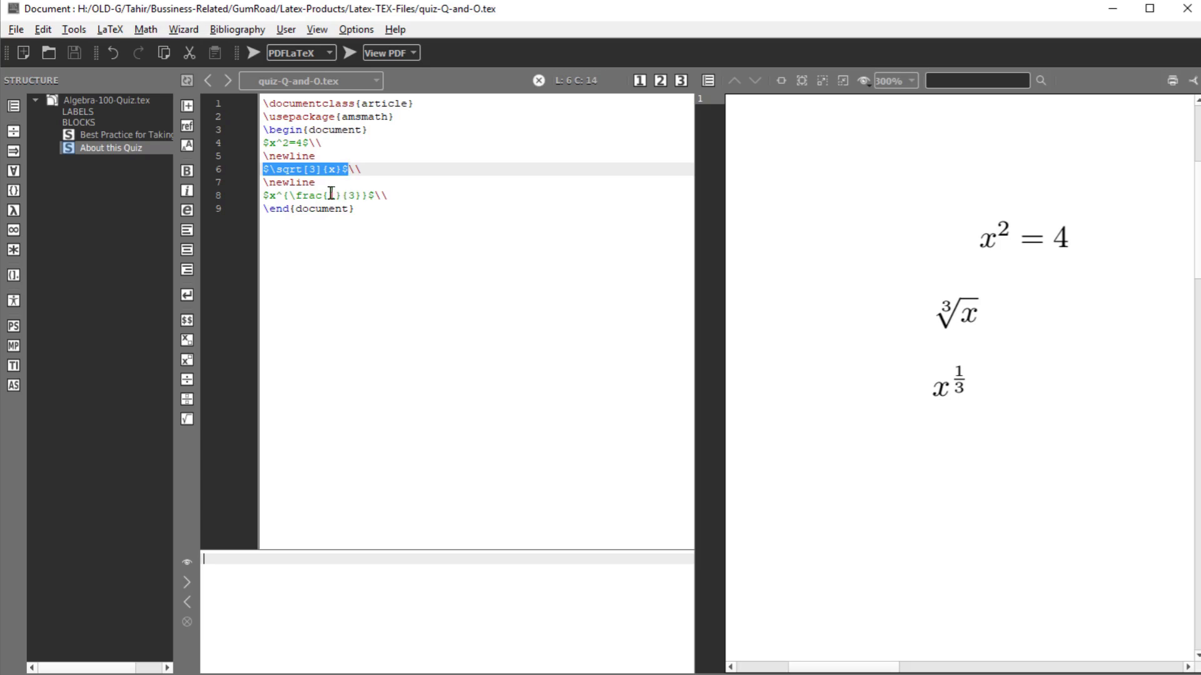
Examine the fractional exponent code x^{\frac{1}{3}}, the \newline command and the \\ line ending of the cube root expression
drag(322, 194, 365, 196)
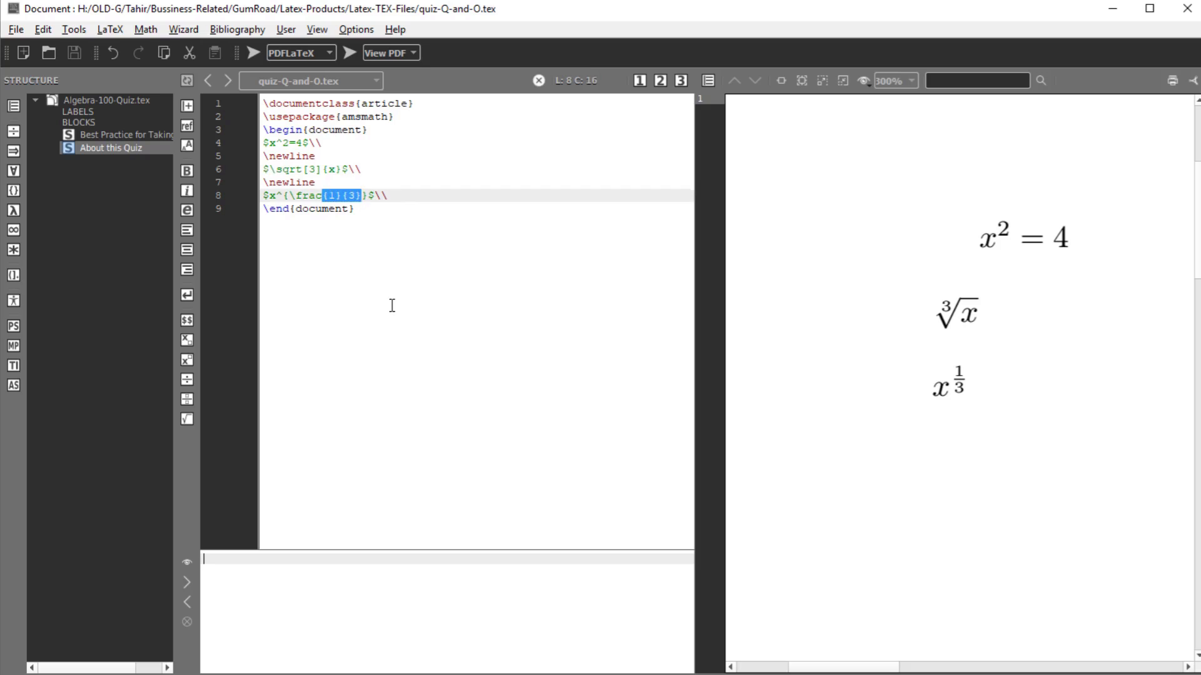
click(363, 196)
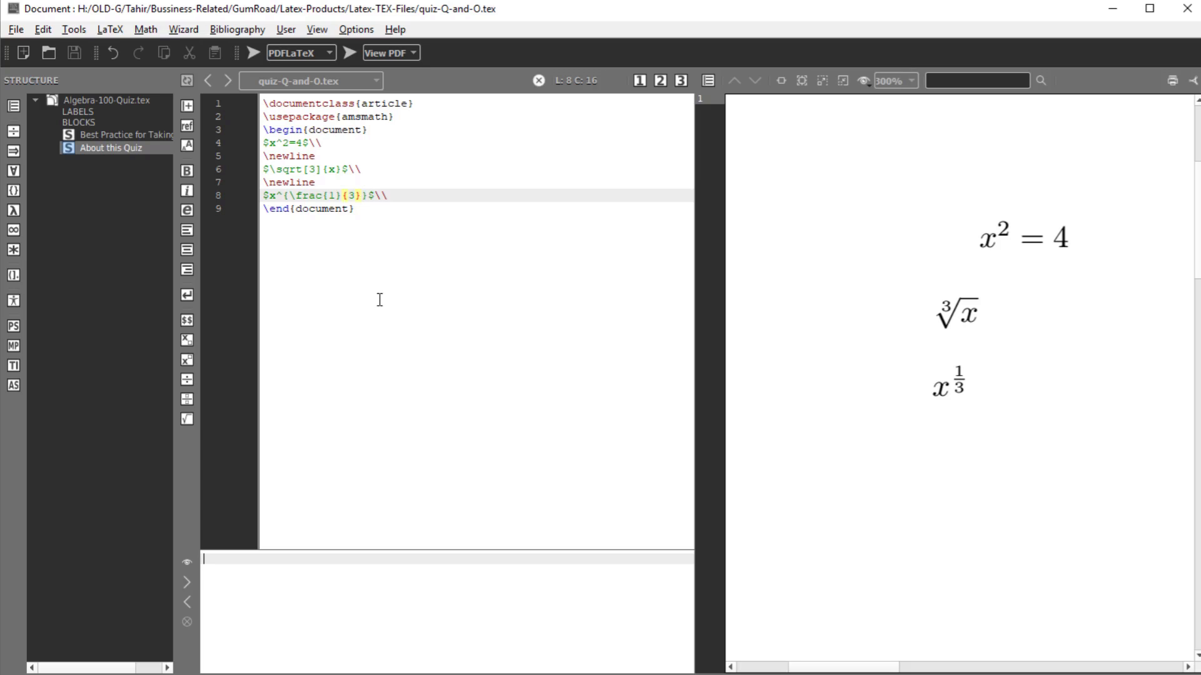
key(Left)
key(Left)
key(Left)
key(Left)
key(Left)
key(Left)
key(Left)
key(Left)
key(Left)
key(Left)
key(Left)
key(Left)
key(Right)
drag(316, 183, 262, 182)
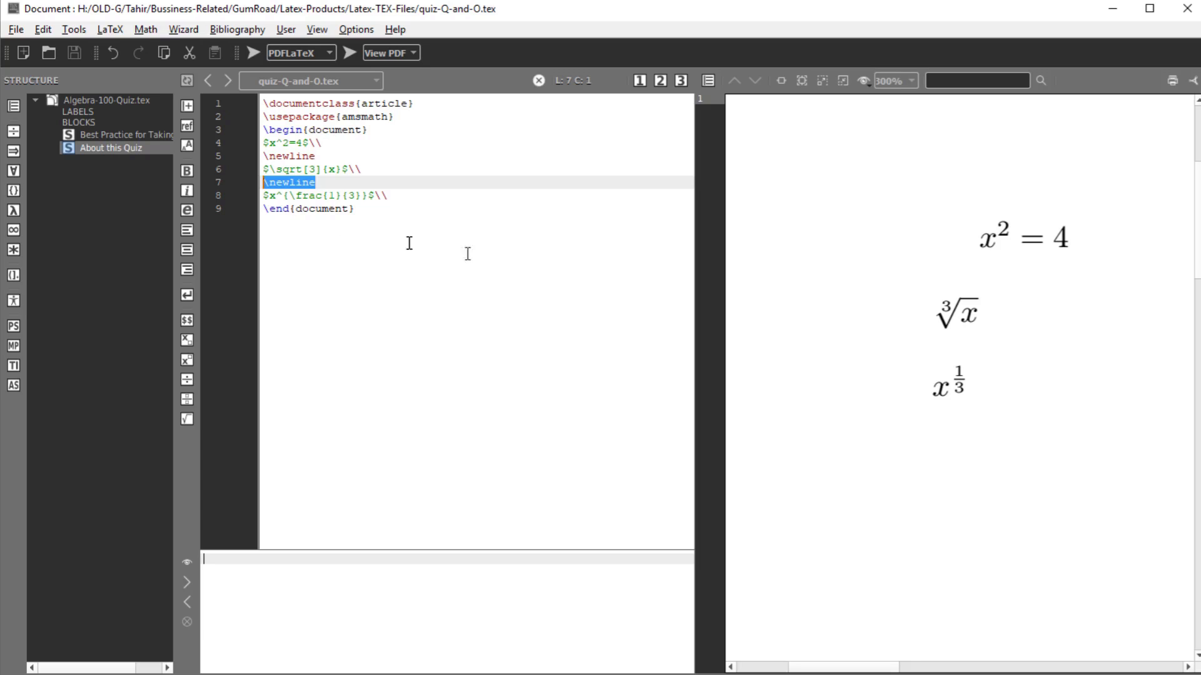
double_click(348, 169)
drag(352, 169, 370, 168)
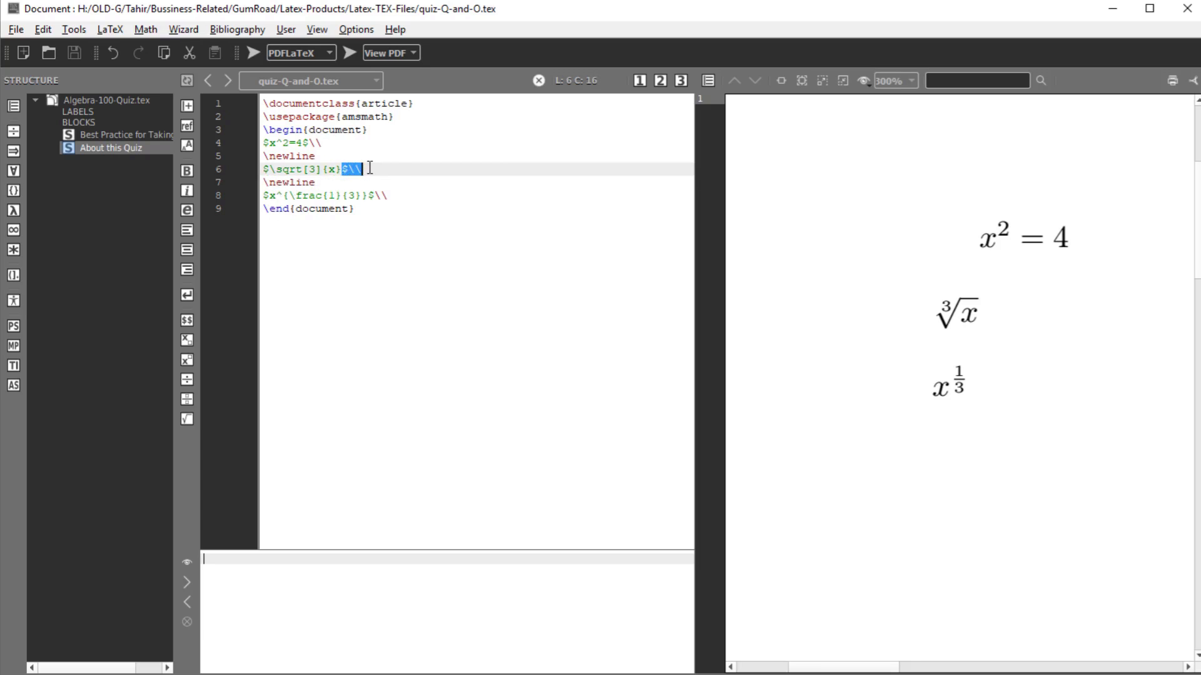
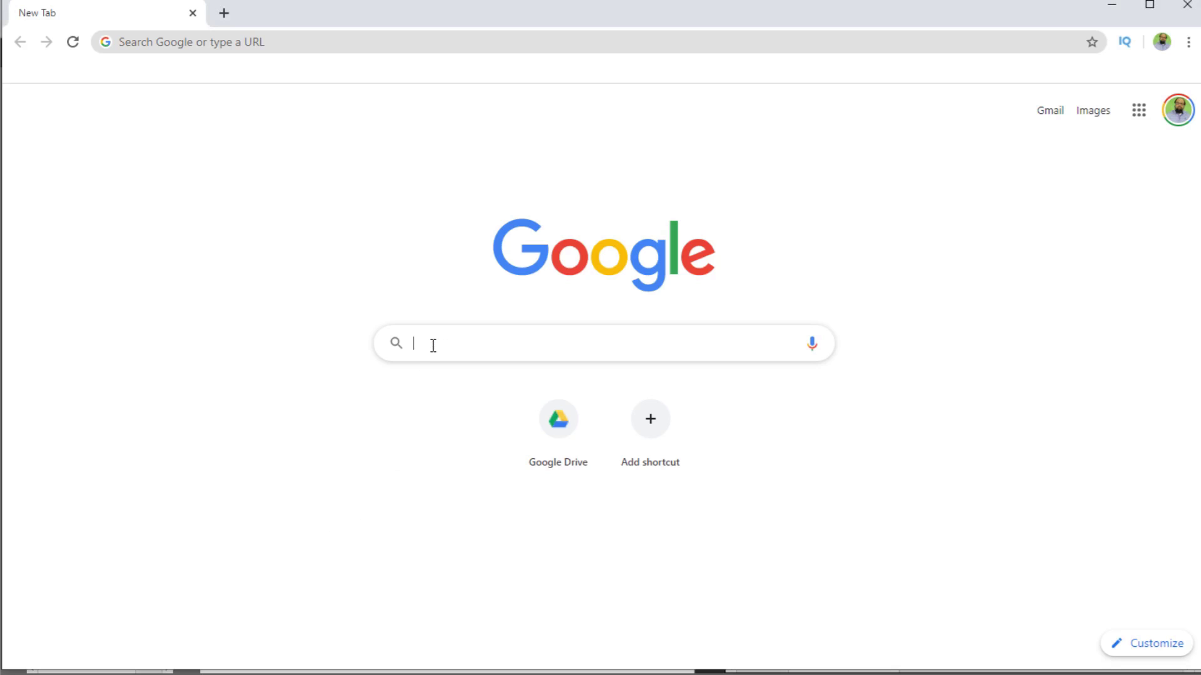
Switch to the web browser, search Google for "online equation editor" and open the CodeCogs LaTeX Equation Editor
text(online e)
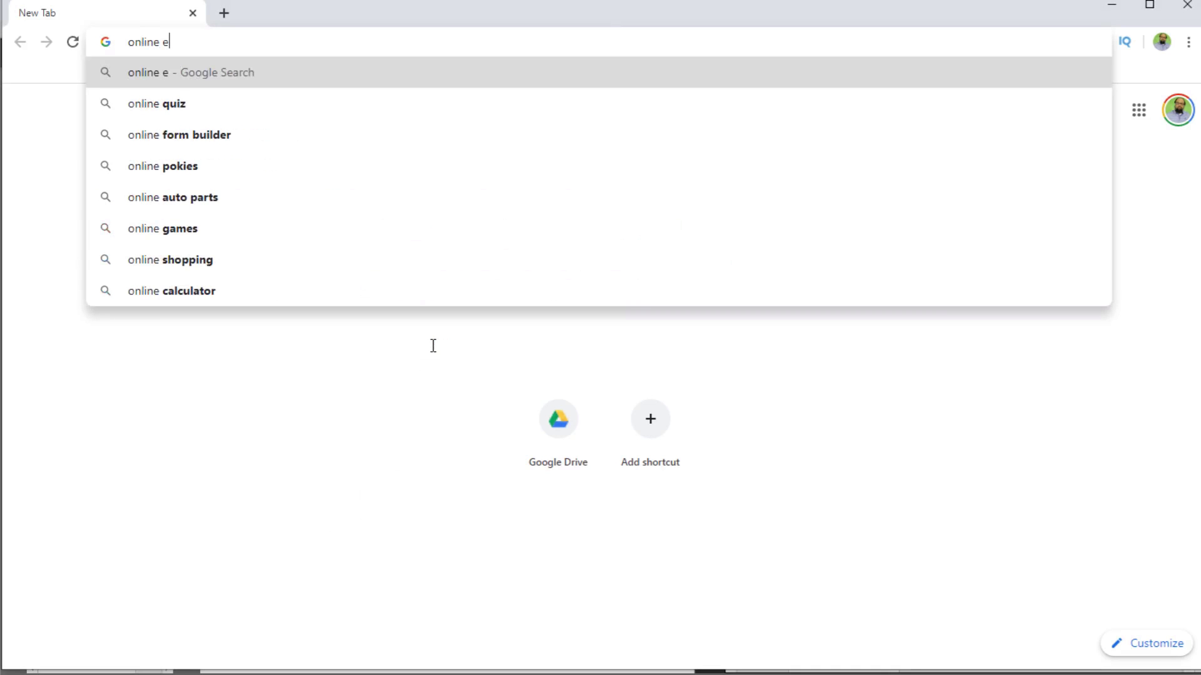
text(quation editor)
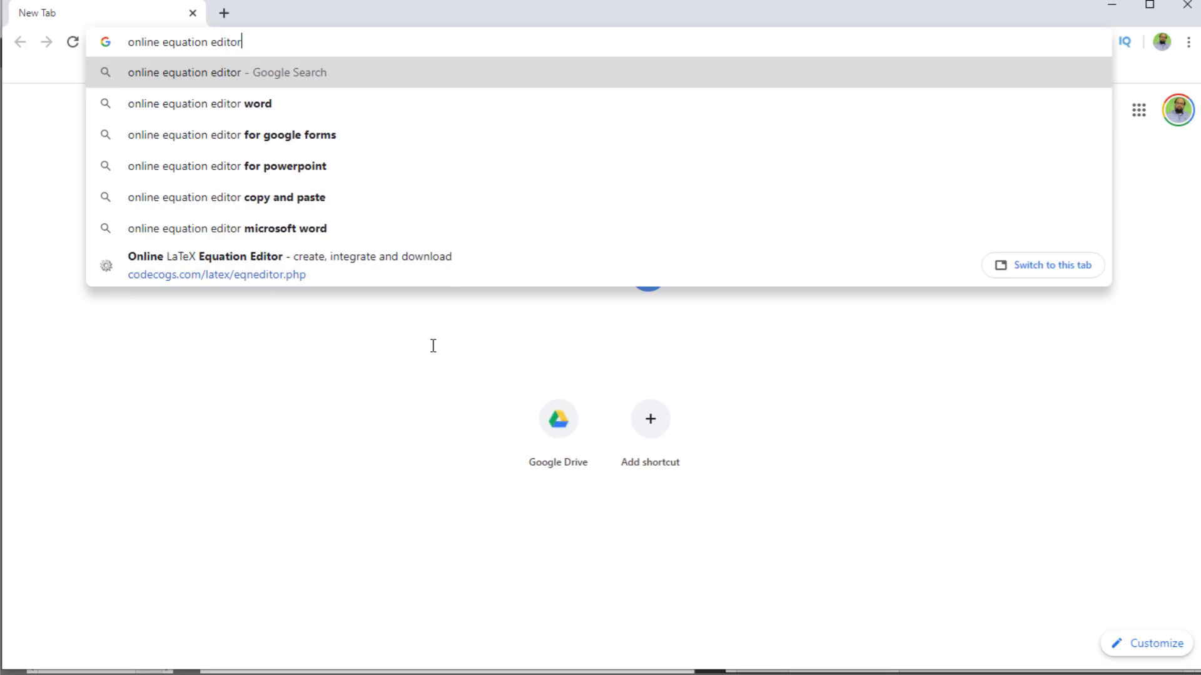
key(Return)
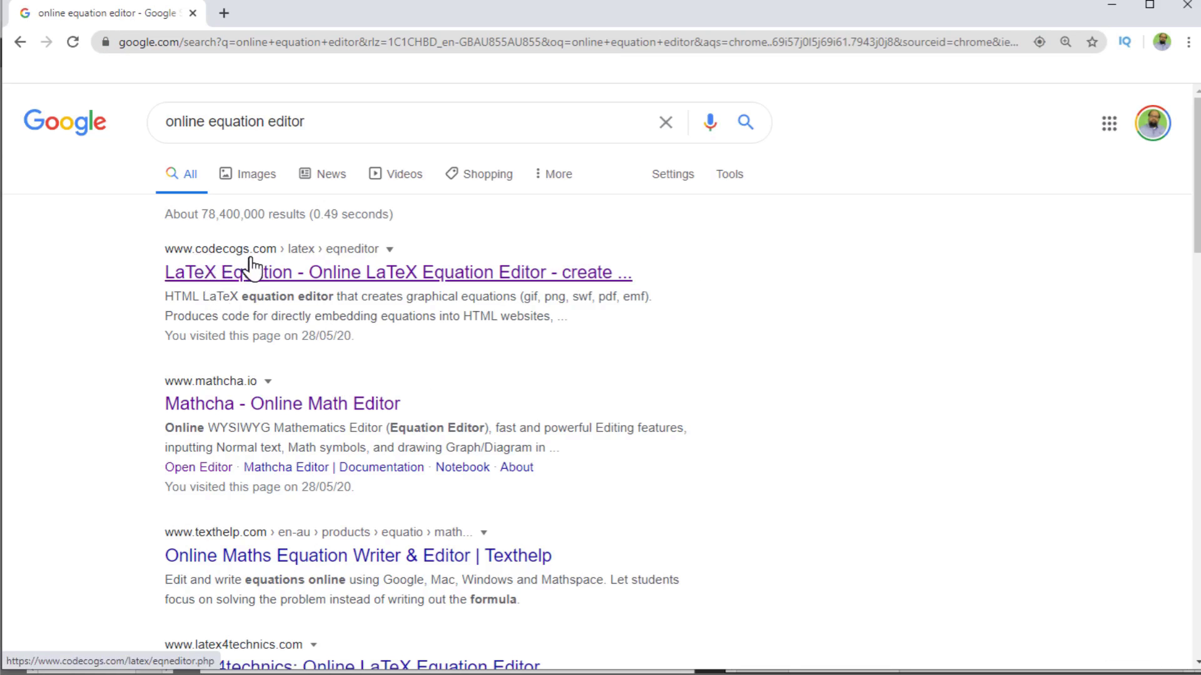
click(265, 266)
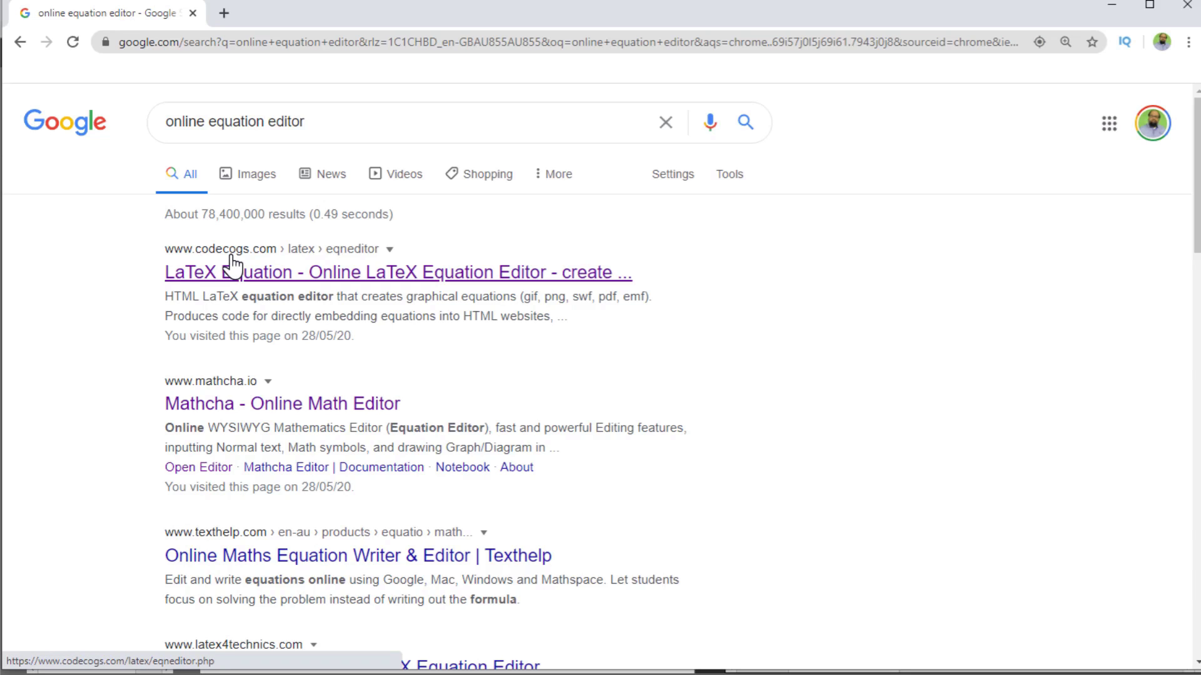
click(263, 275)
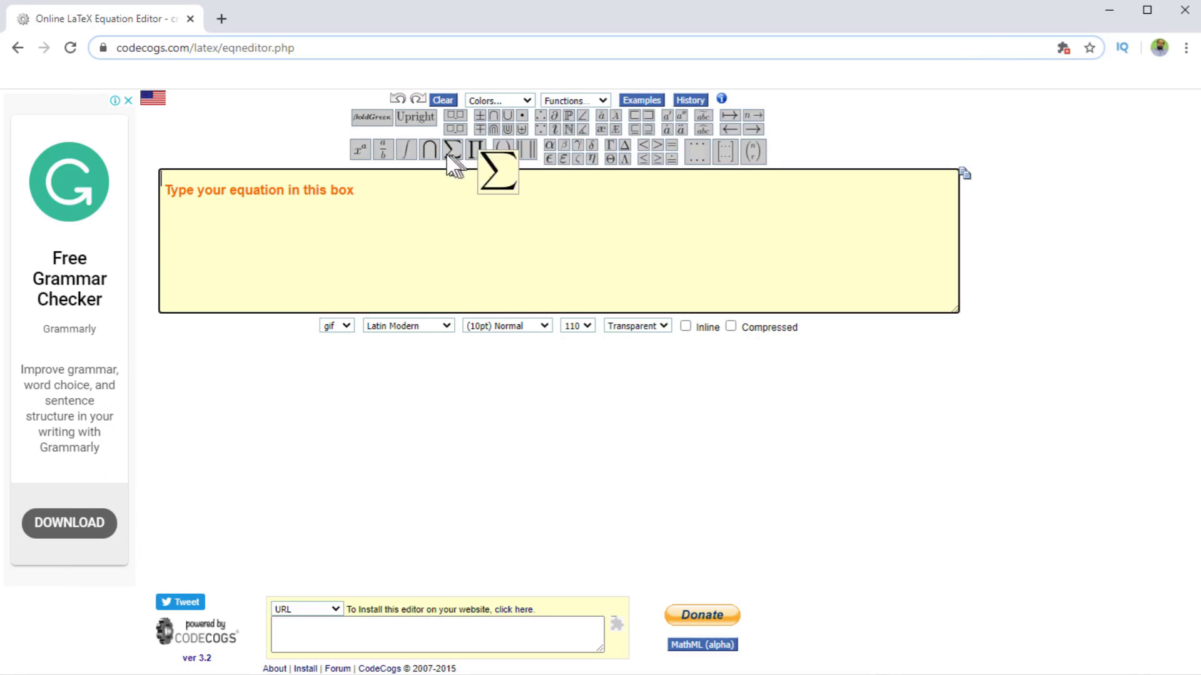
Build the cube root expression \sqrt[3]{x} in the equation box using the nth-root template
mouse_move(427, 151)
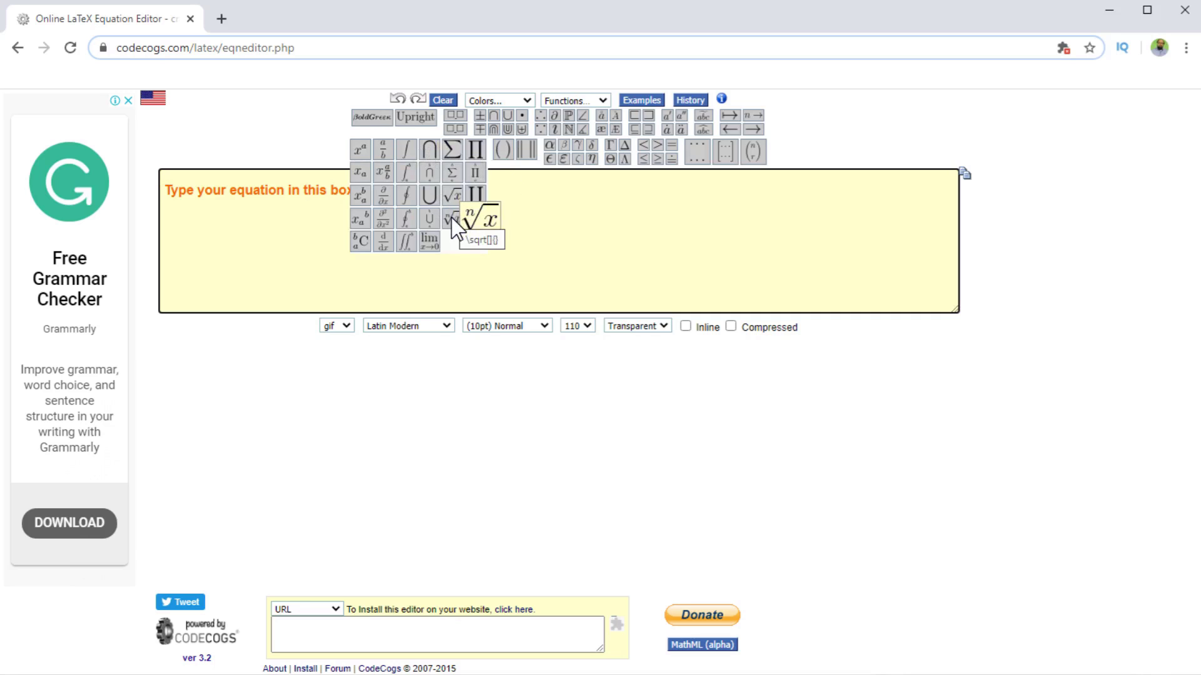
click(451, 217)
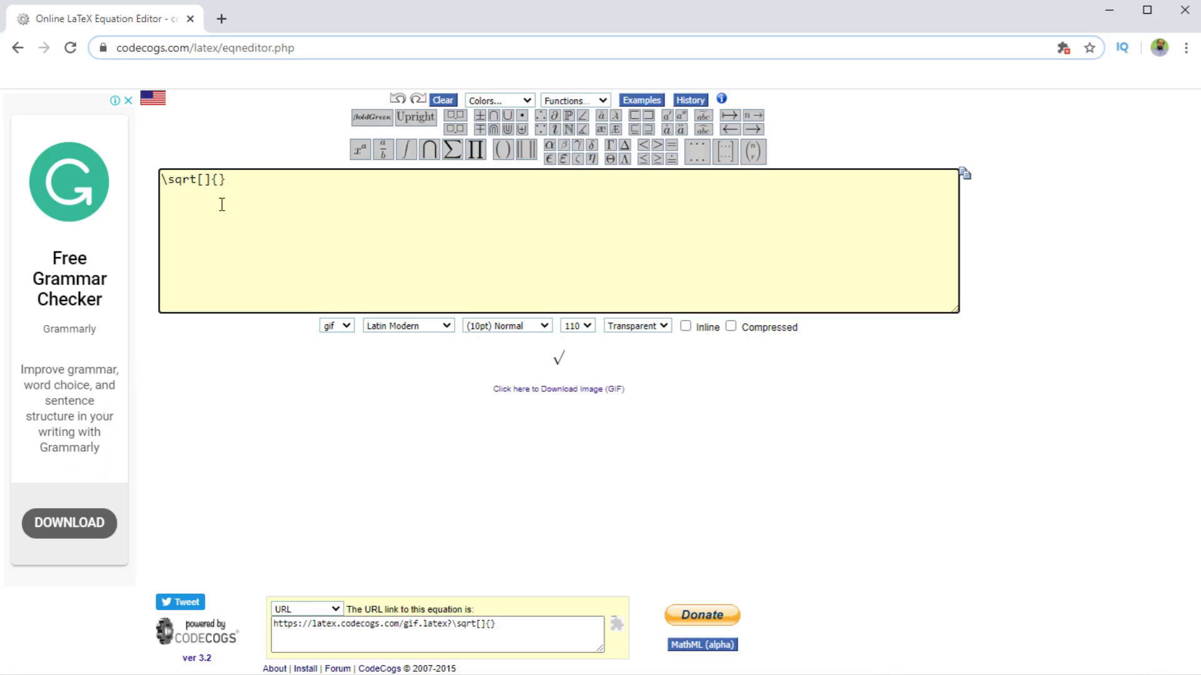
text(3)
click(227, 179)
text(x)
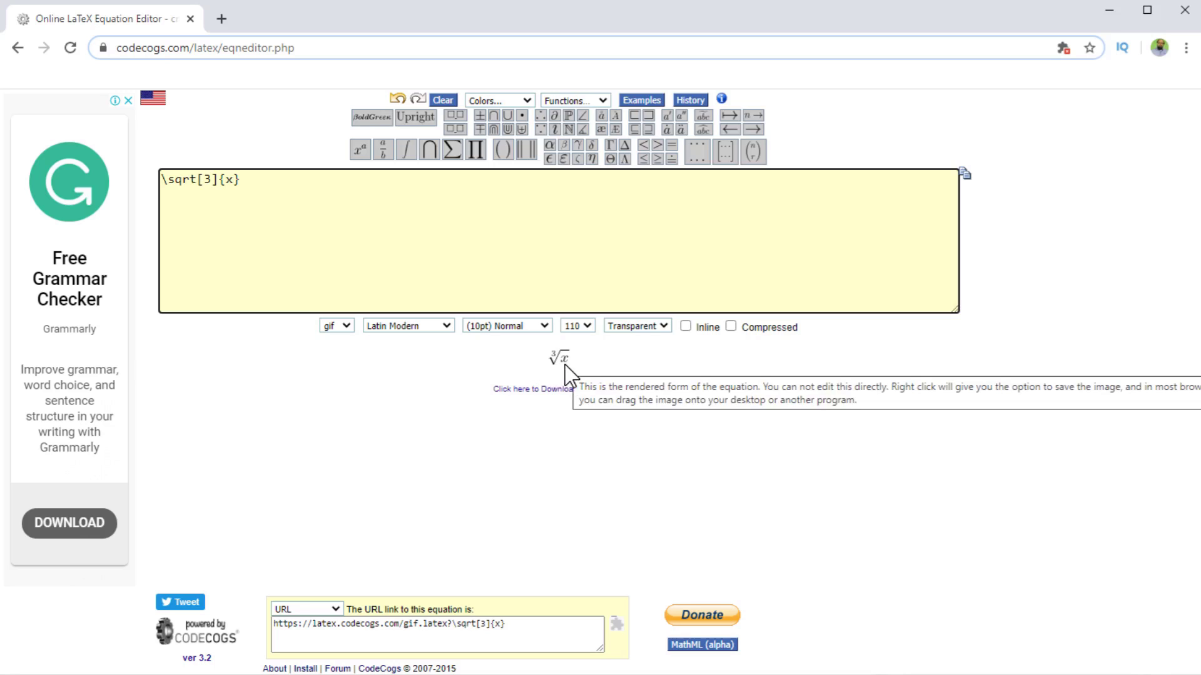
Keep the export format as URL and copy the equation's image link
click(523, 634)
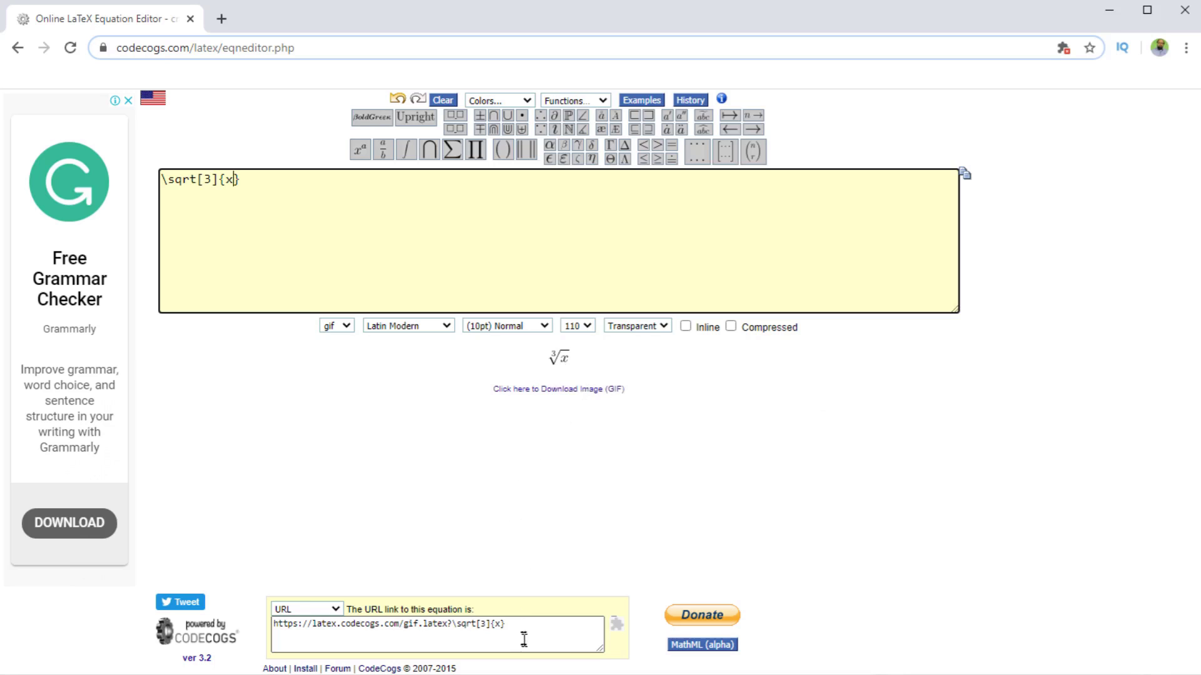
drag(532, 634, 250, 622)
click(409, 624)
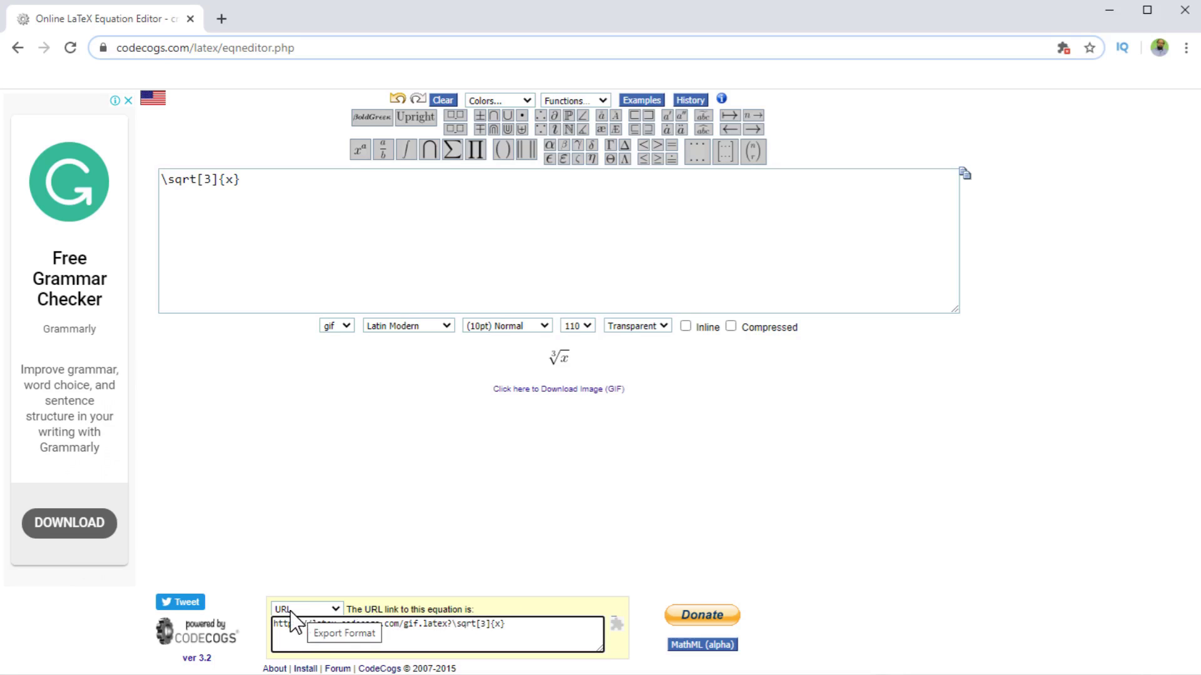
click(333, 611)
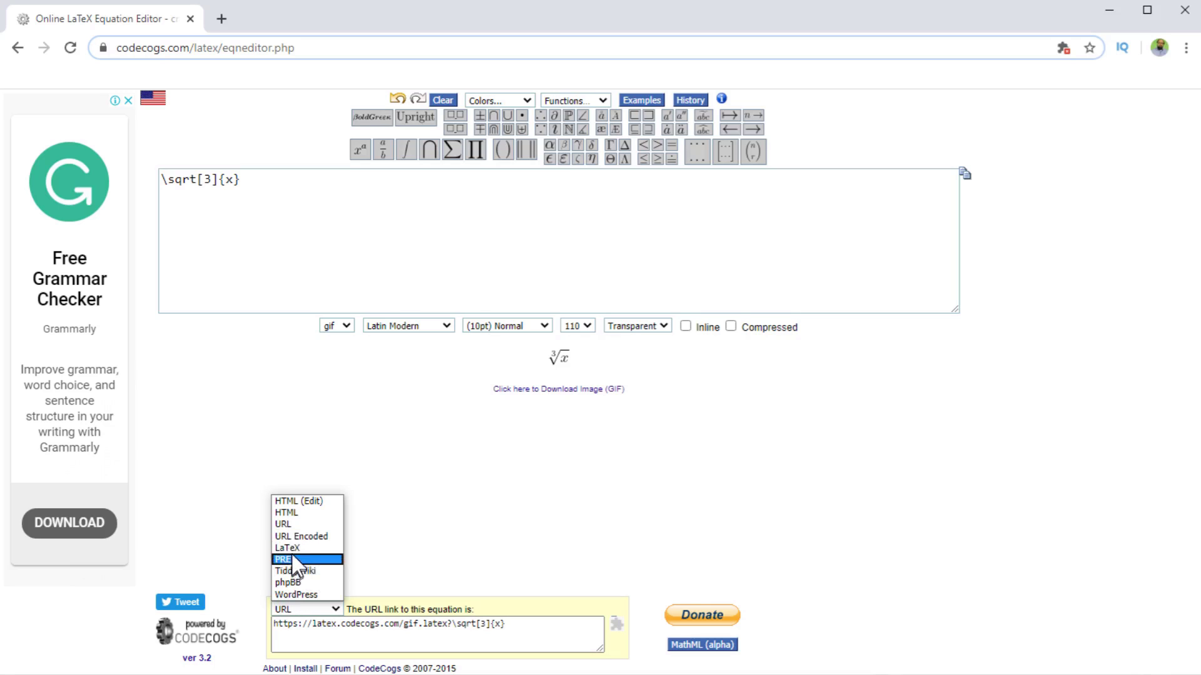
click(287, 524)
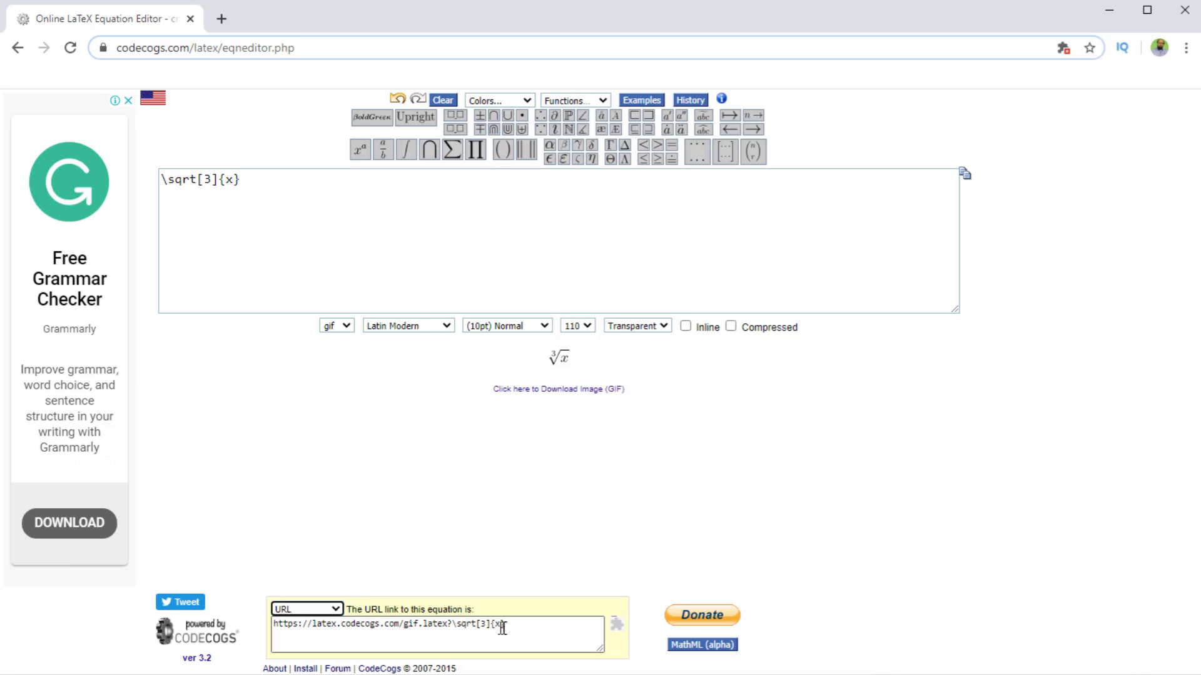
drag(521, 627, 273, 626)
key(ctrl+c)
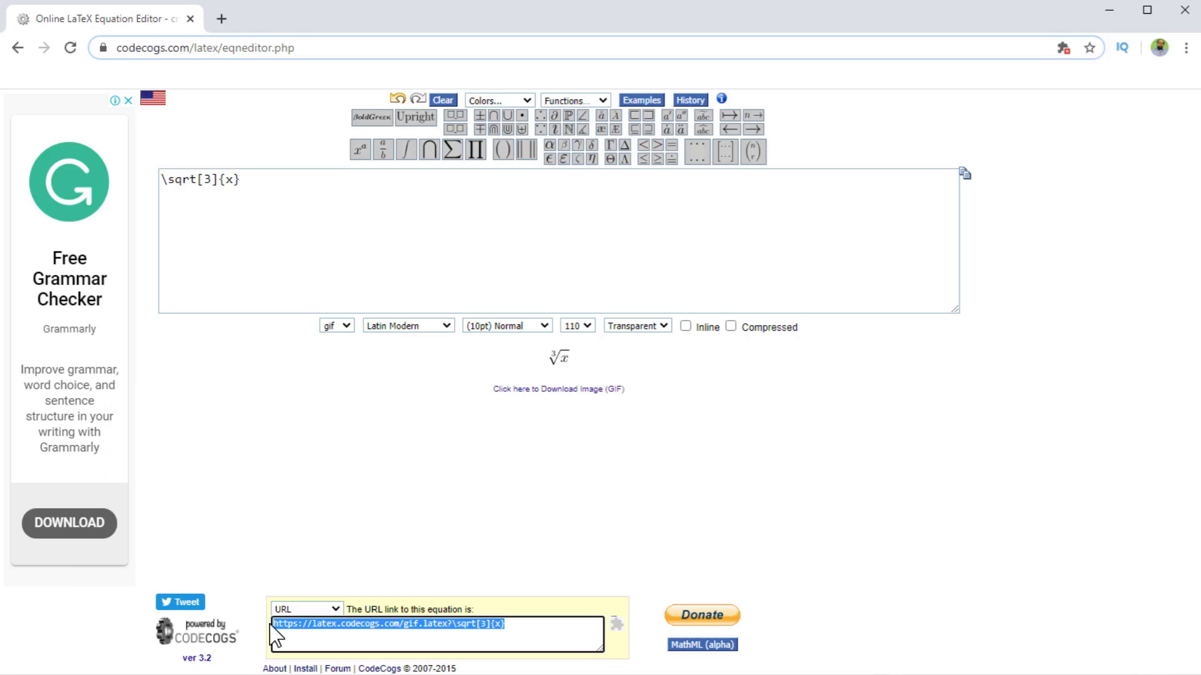
Switch to the Google Forms quiz and add a question titled "Q-2 Chose an alternate way of writing the following expression:"
key(alt+Tab)
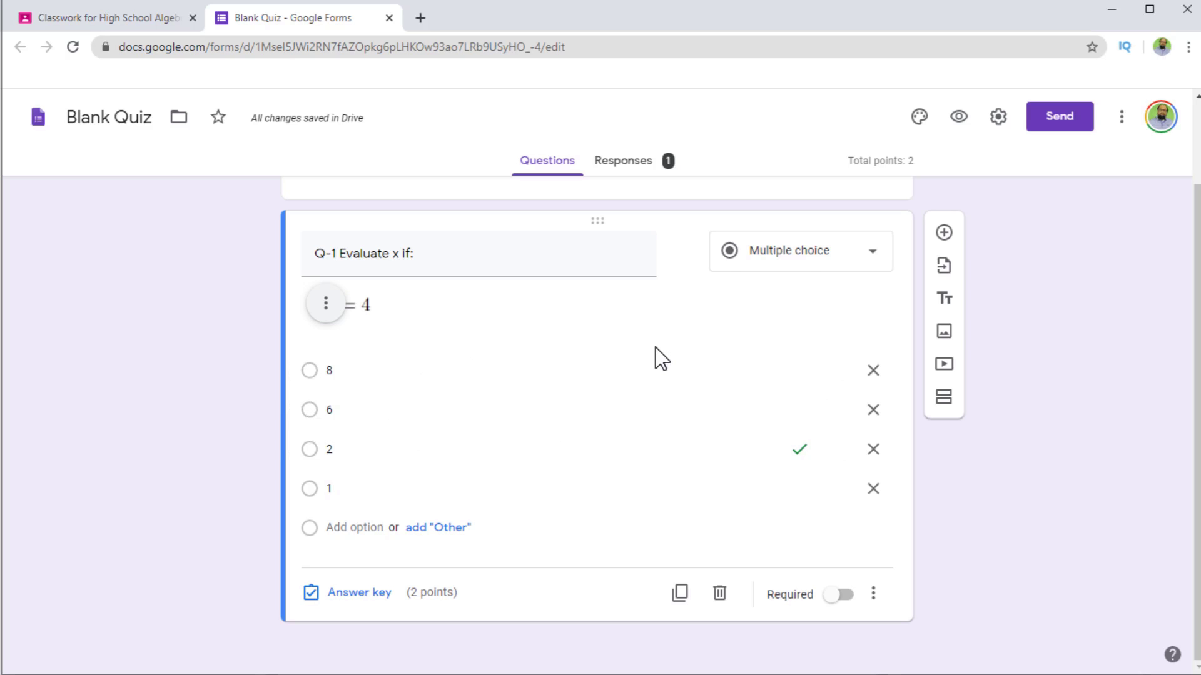
click(942, 235)
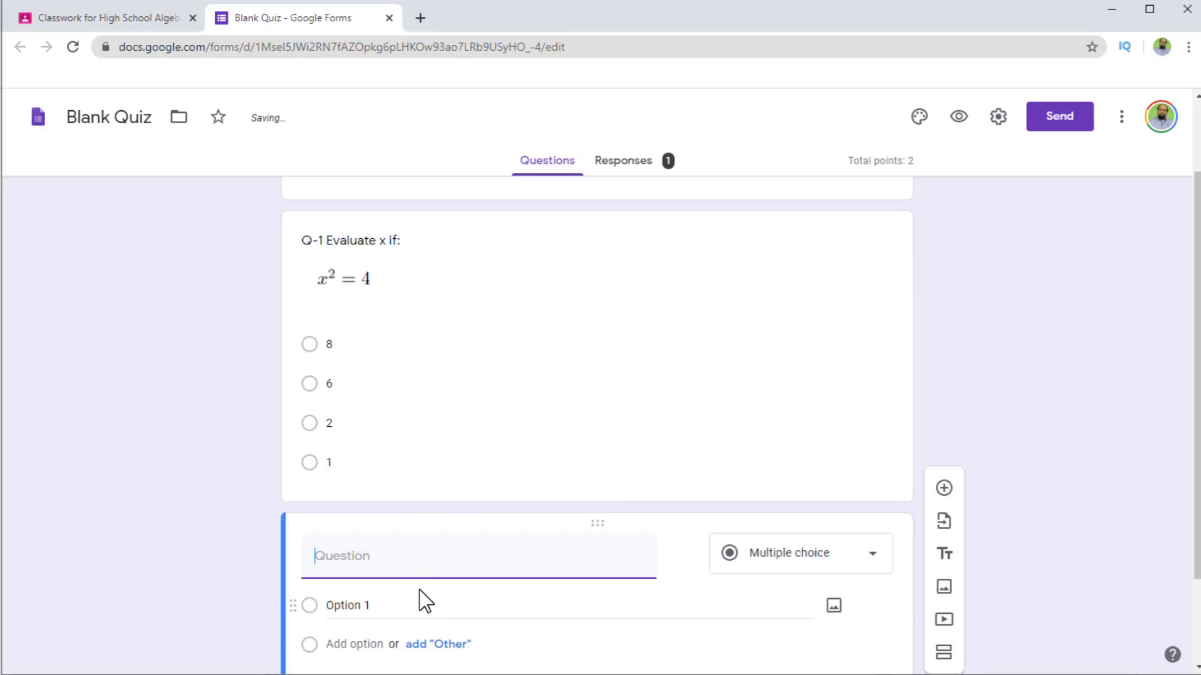
text(Q-2)
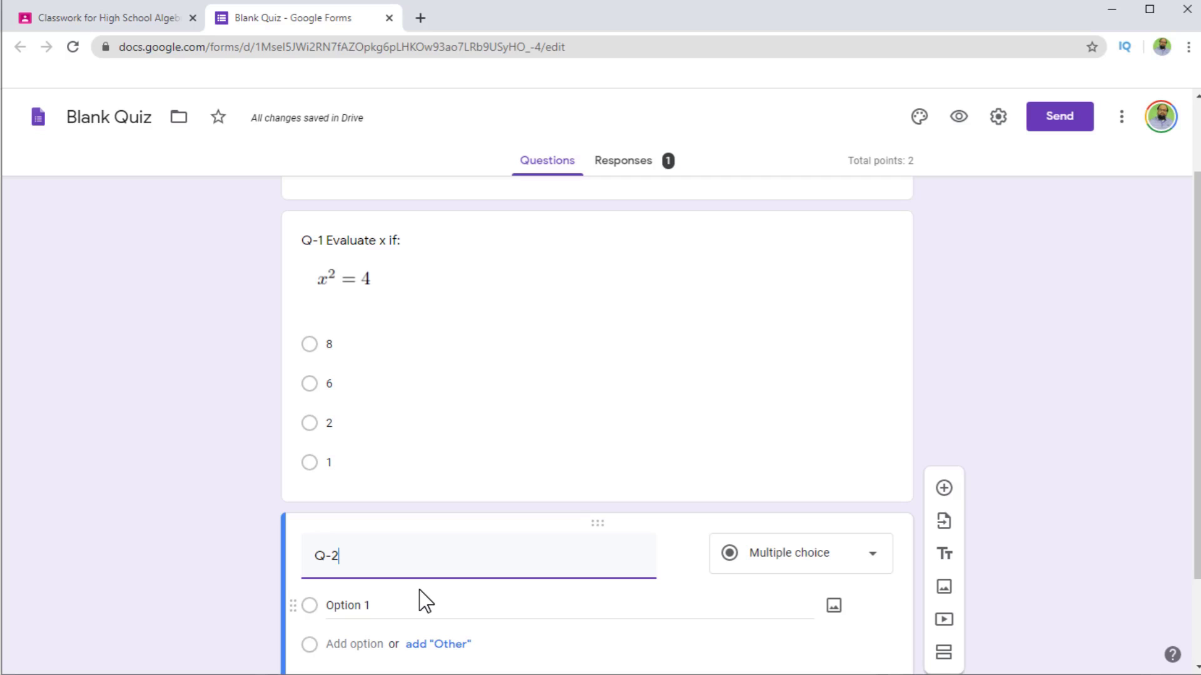
text(Chose)
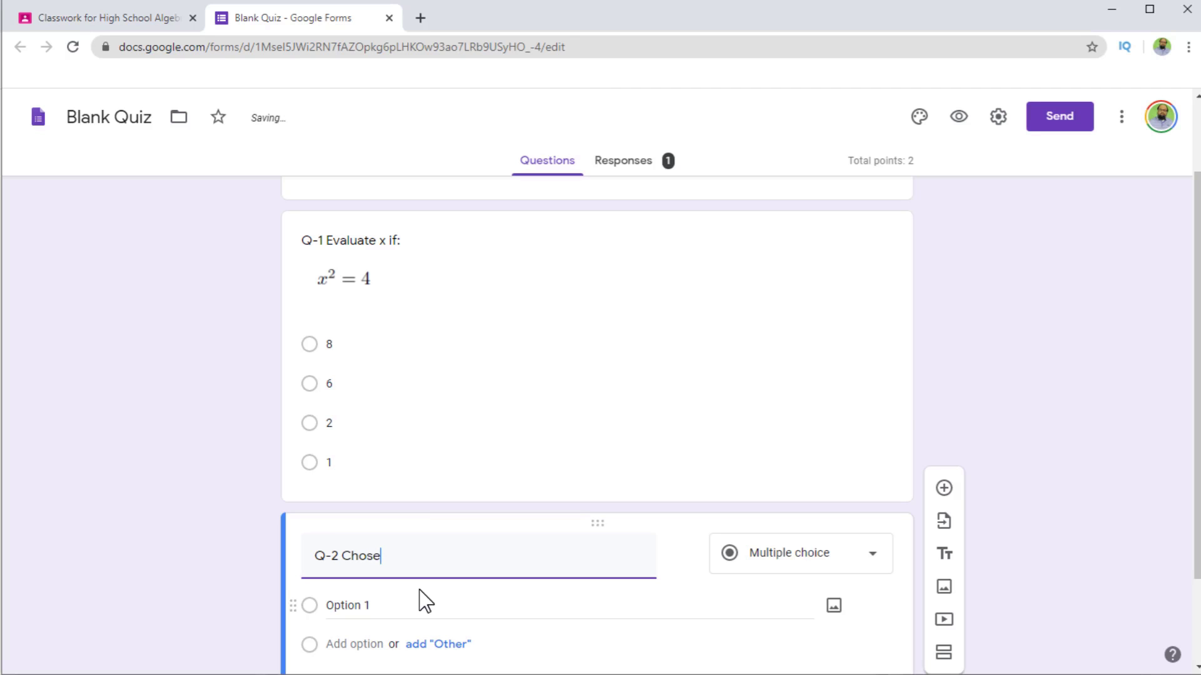
text( an alternate w)
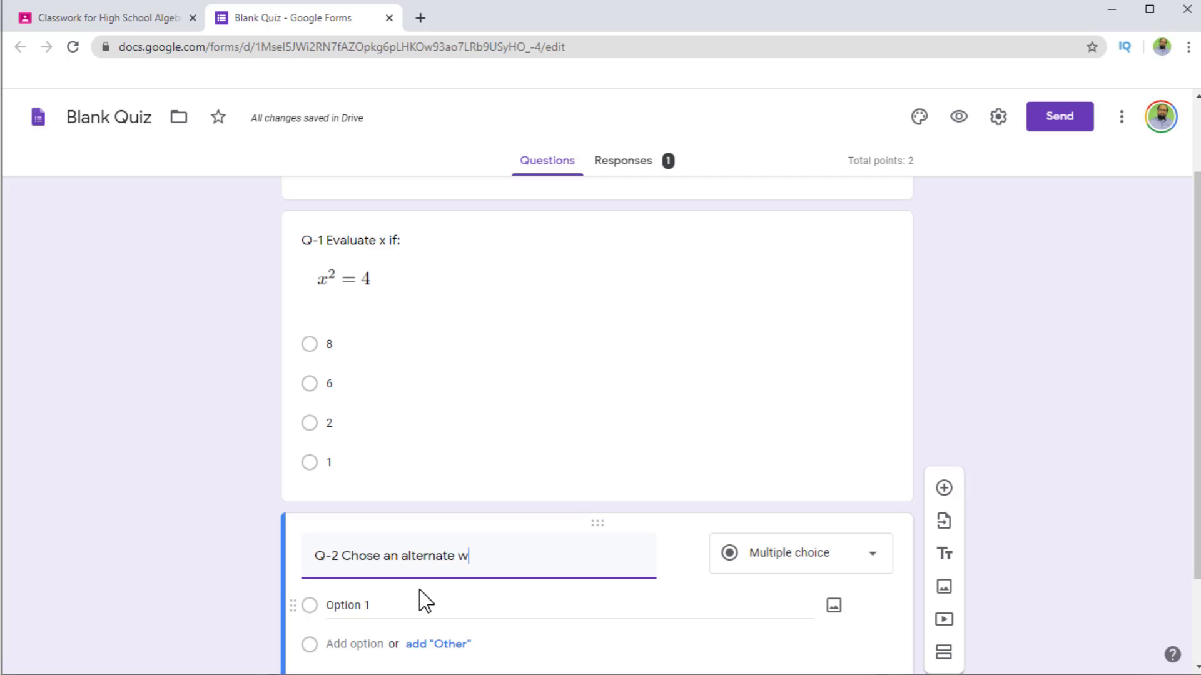
text(ay of writing the following expr)
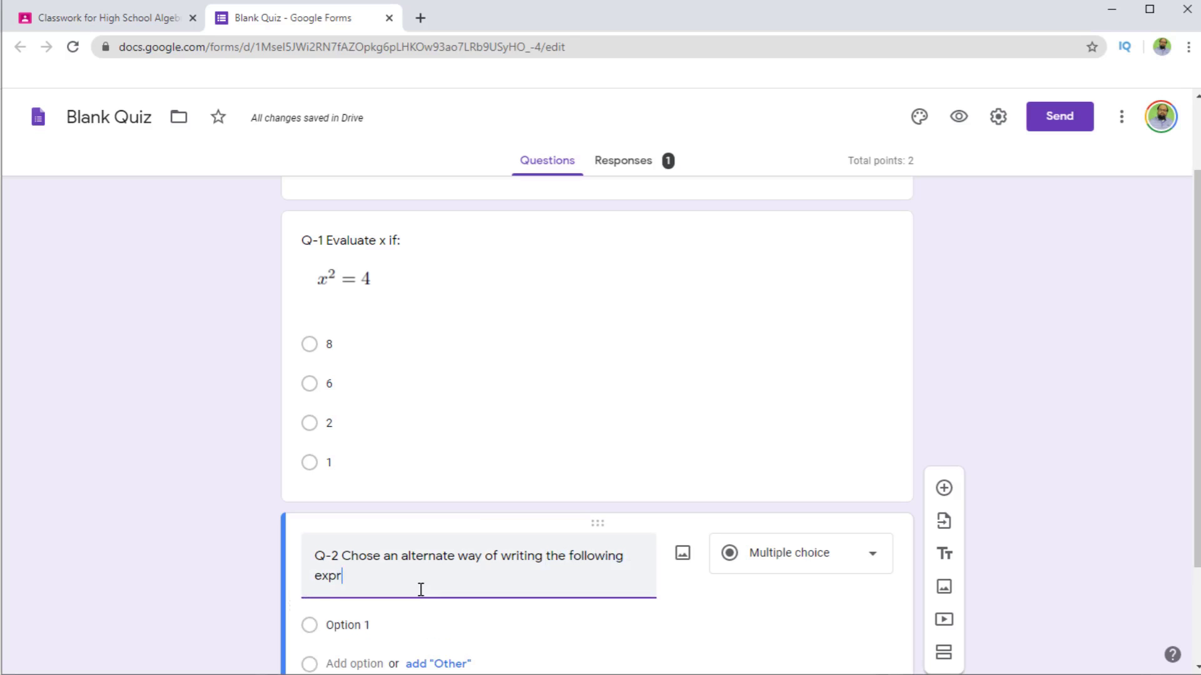
text(ession:)
Insert the cube root image into question Q-2 by its copied URL and preview the quiz
scroll(420, 589, down, 1)
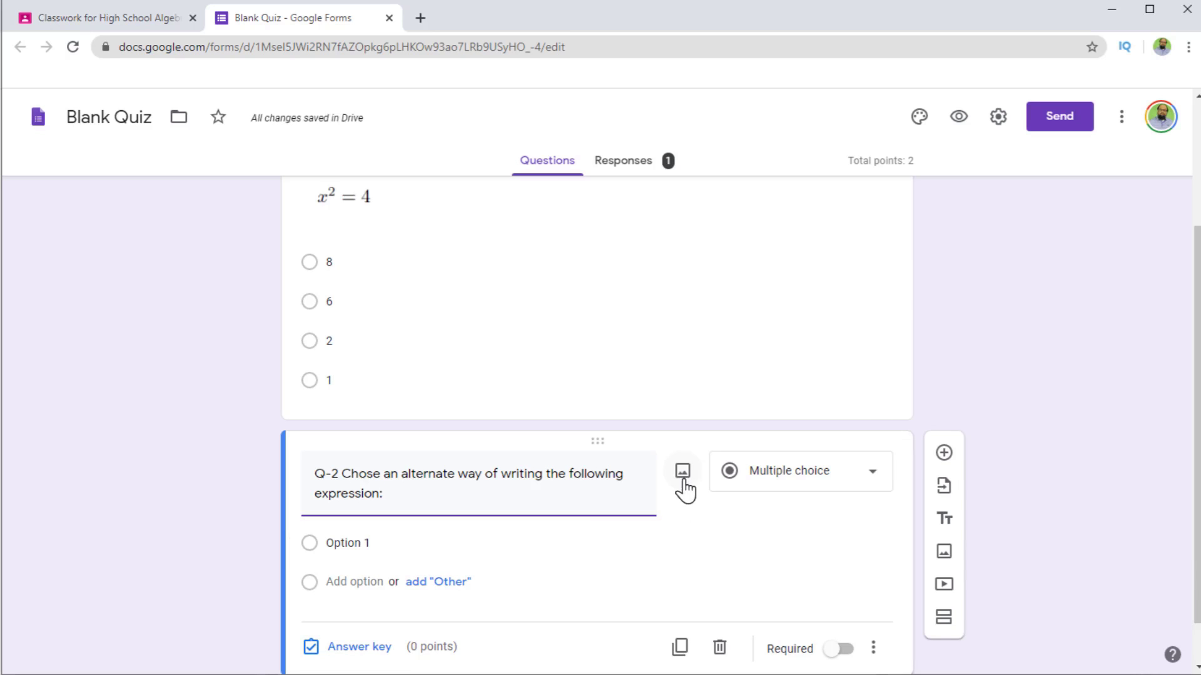
click(683, 472)
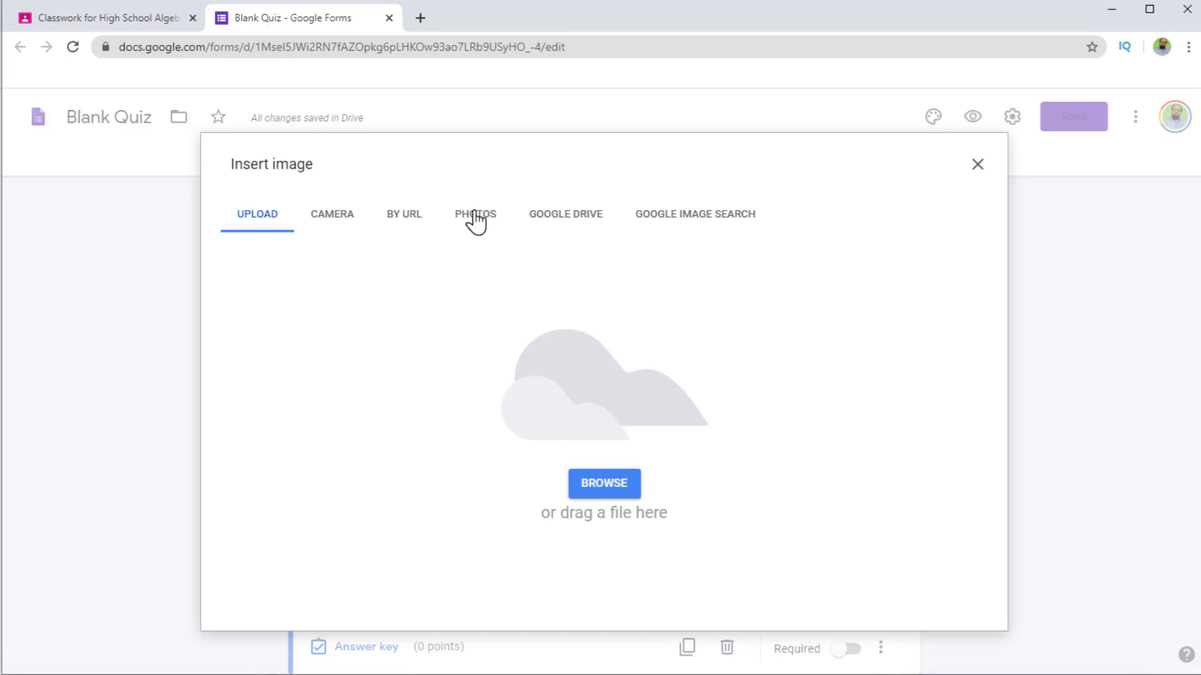
click(408, 220)
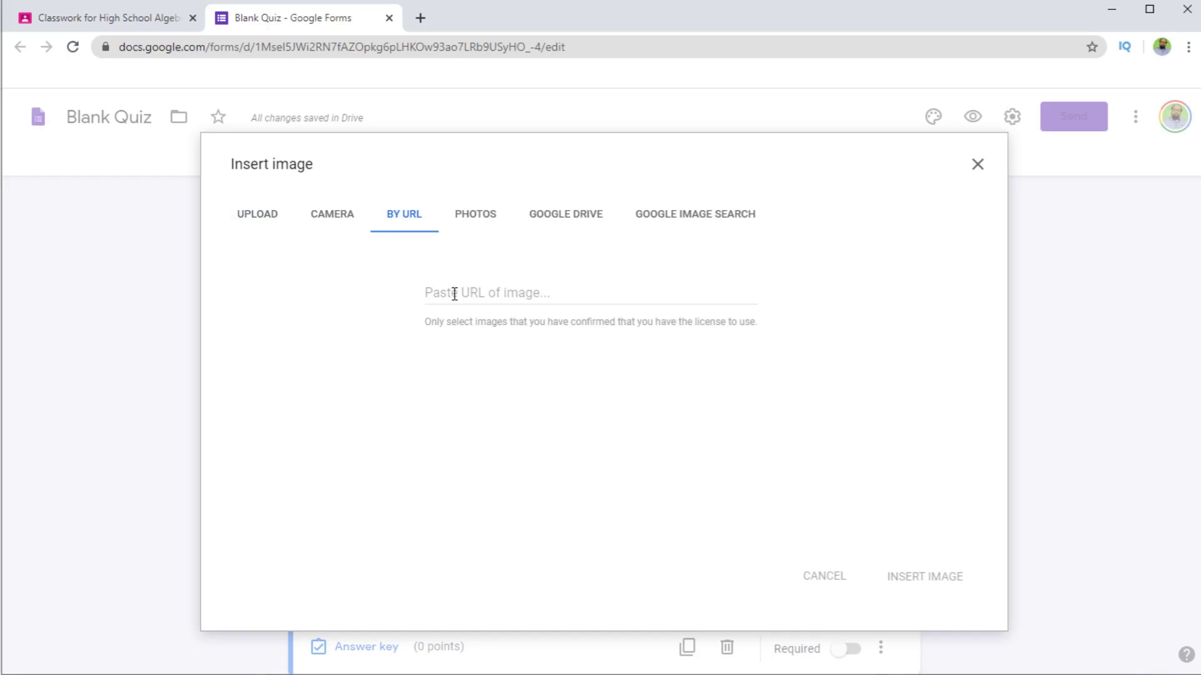
click(509, 294)
key(ctrl+v)
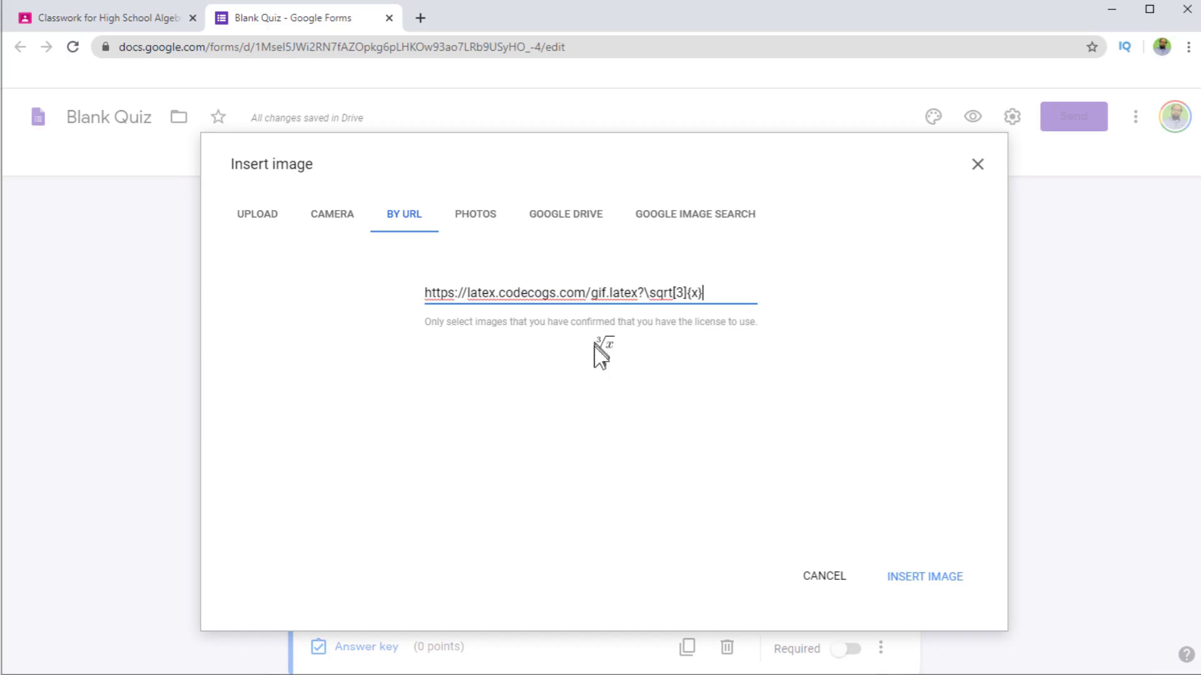
click(925, 589)
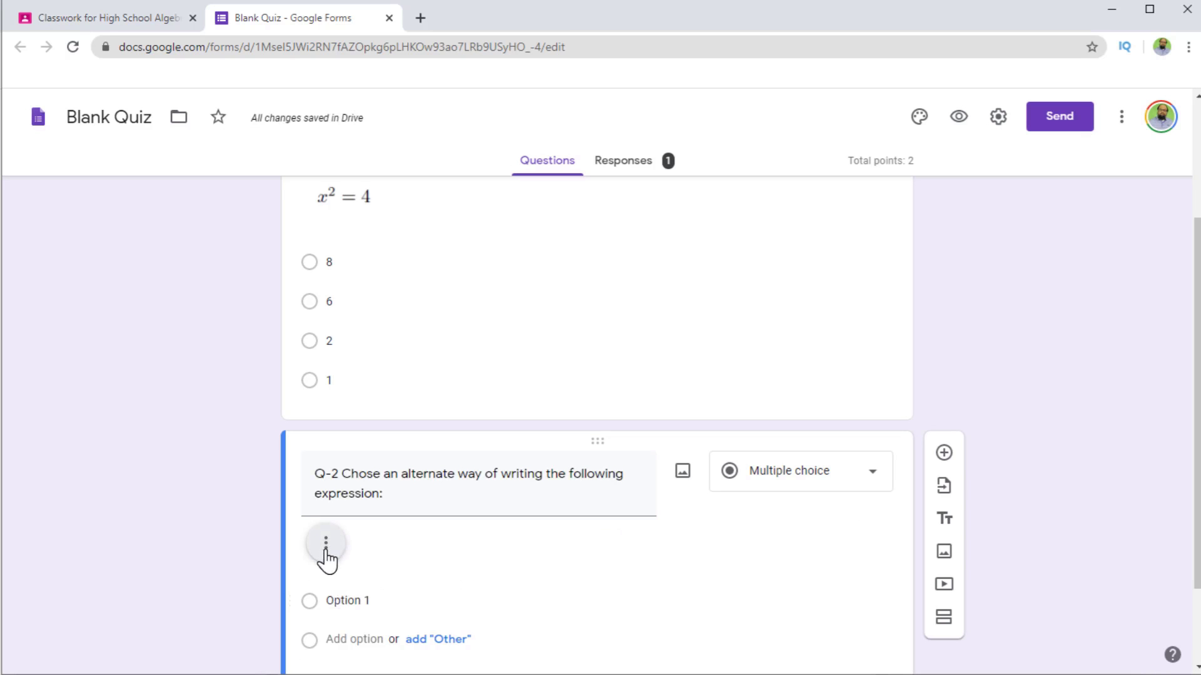
click(959, 118)
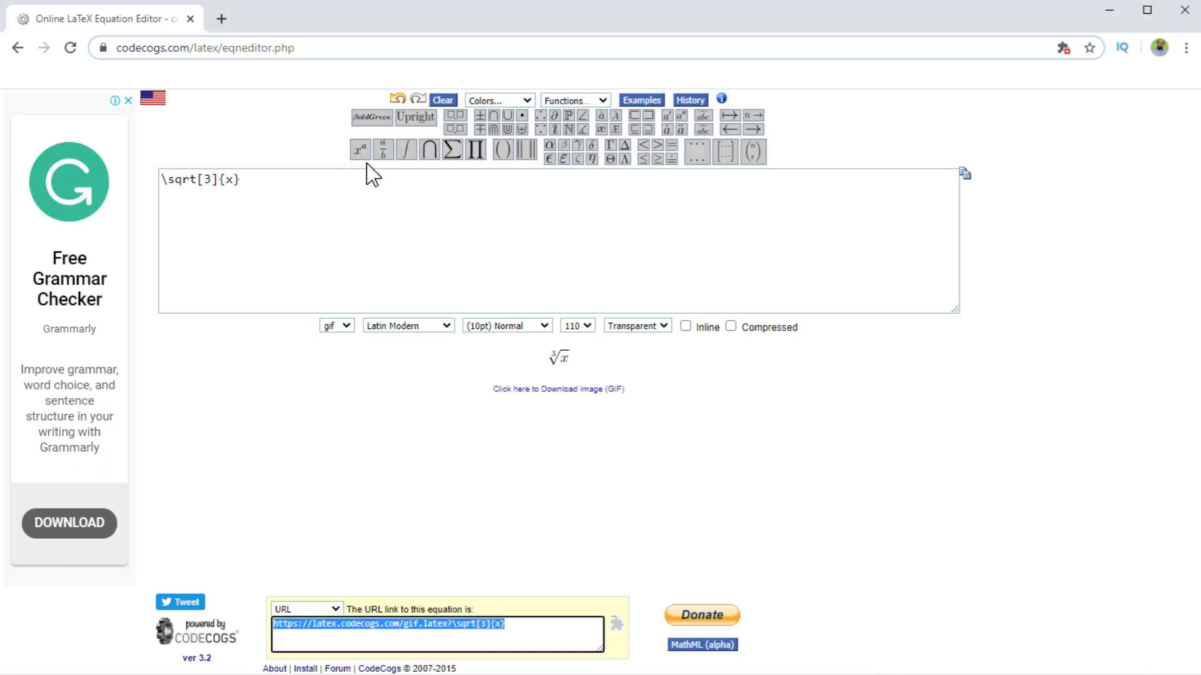
Replace the cube root expression with x^{\frac{1}{2}}, using the superscript and fraction templates
mouse_move(382, 156)
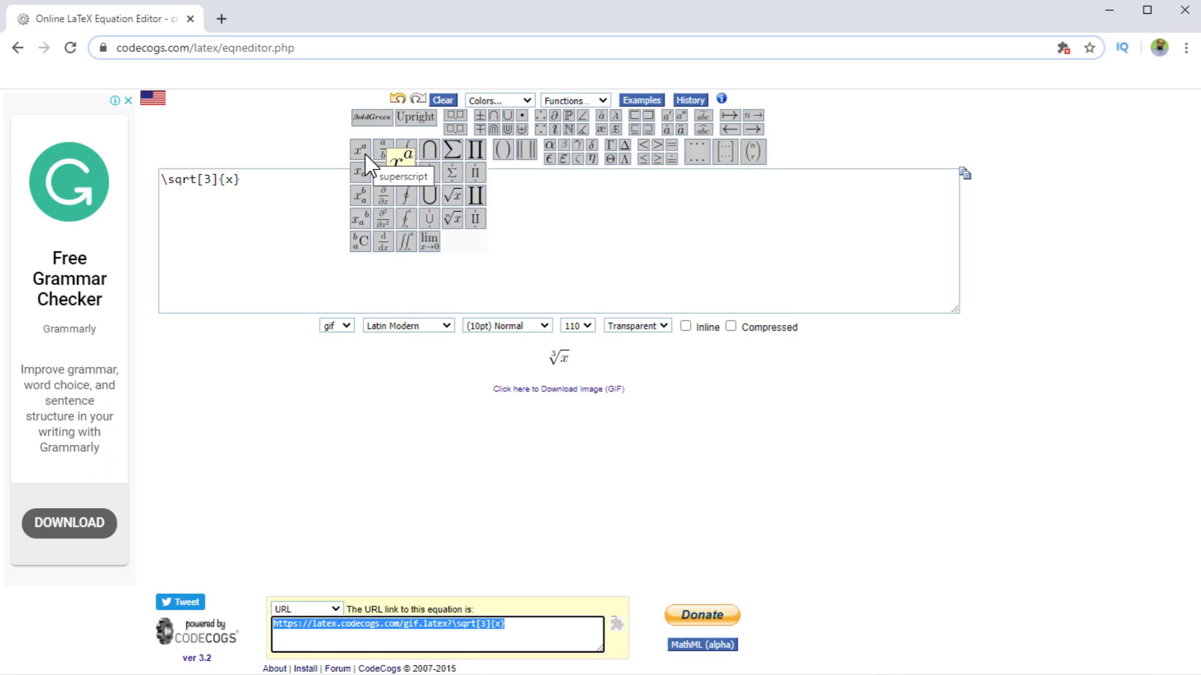
click(365, 156)
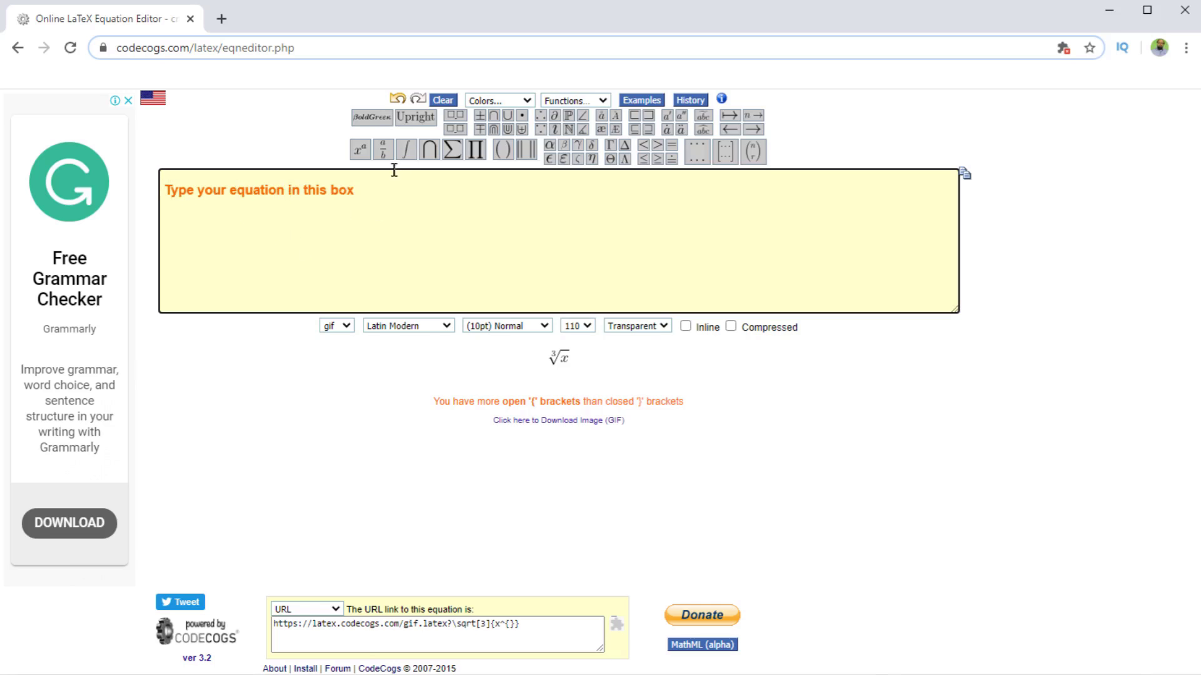
mouse_move(357, 152)
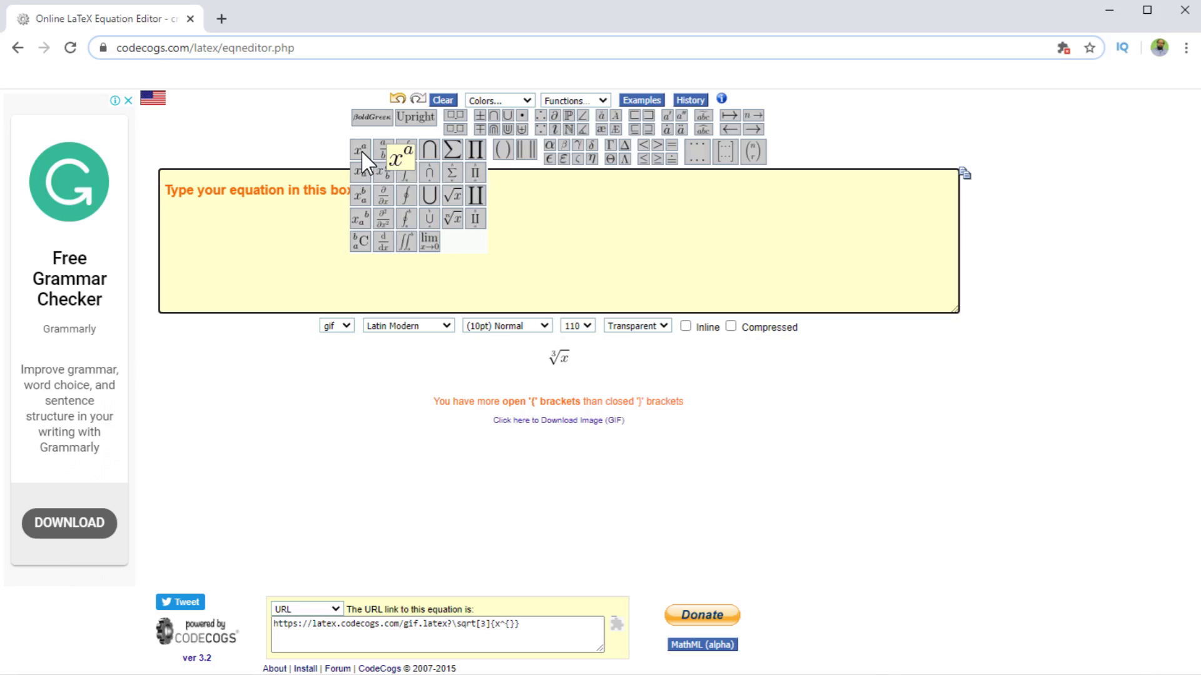
click(362, 153)
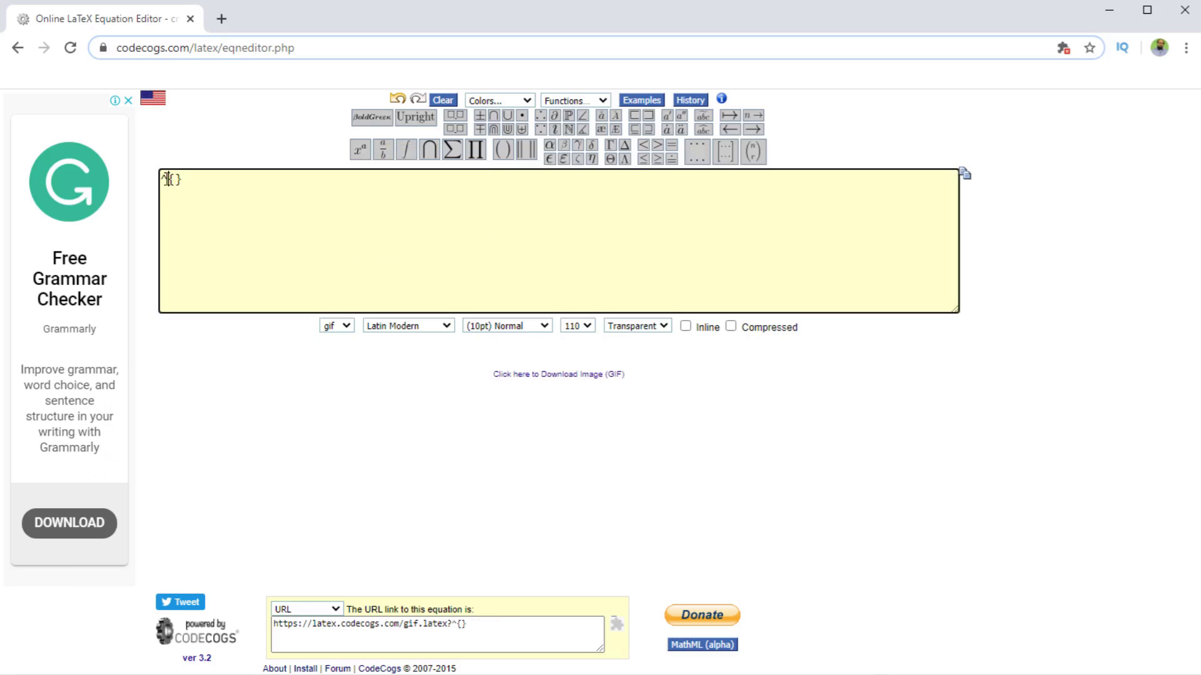
text(x)
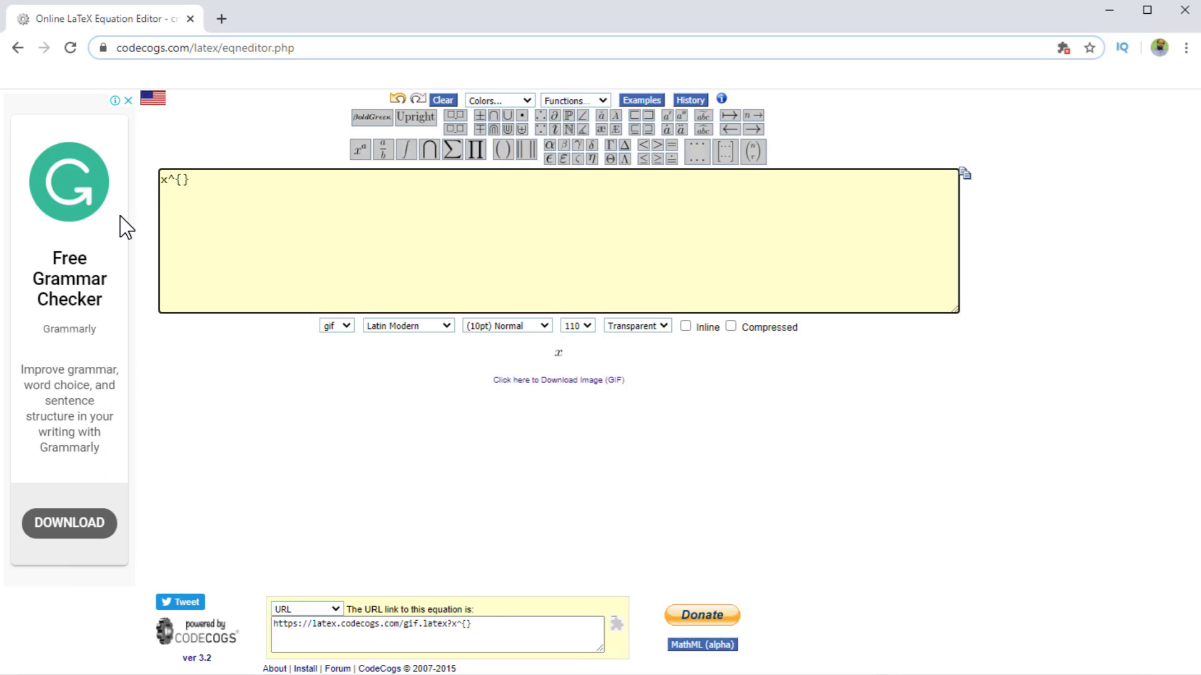
click(383, 151)
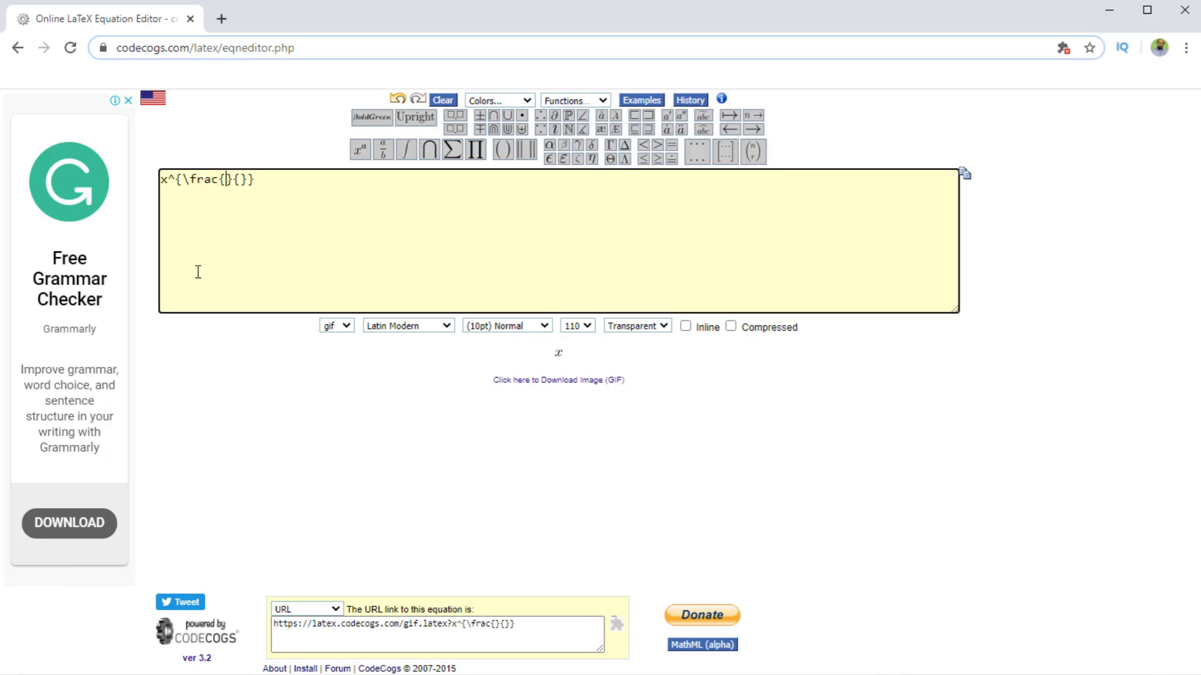
text(1}{2)
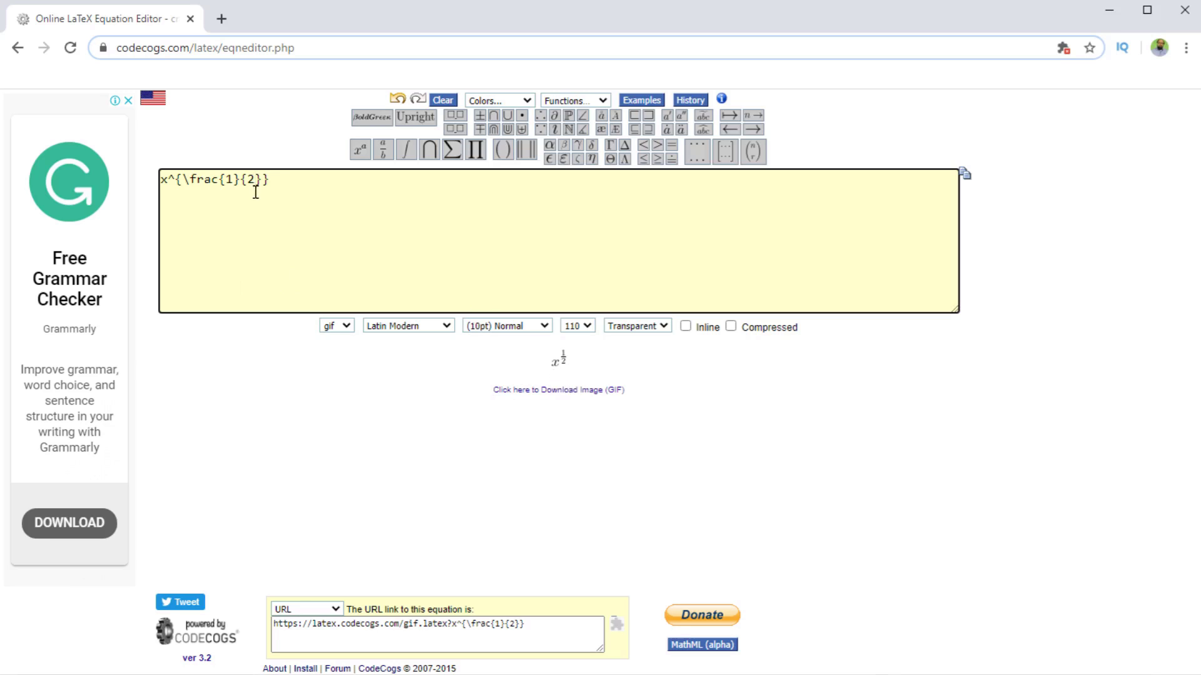
Change the exponent's numerator to -1 and copy the equation's image link
click(225, 180)
text(-)
click(556, 628)
key(ctrl+c)
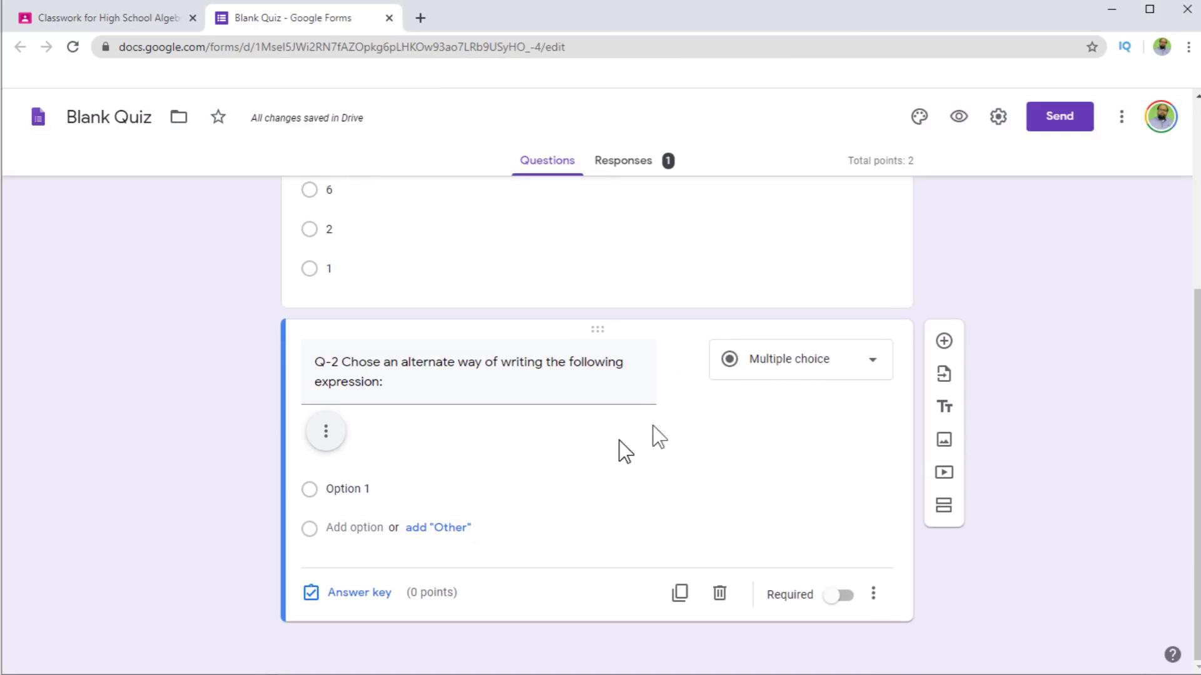
Switch to the Google Forms quiz and insert the copied equation image by URL into Option 1 of question Q-2
click(314, 495)
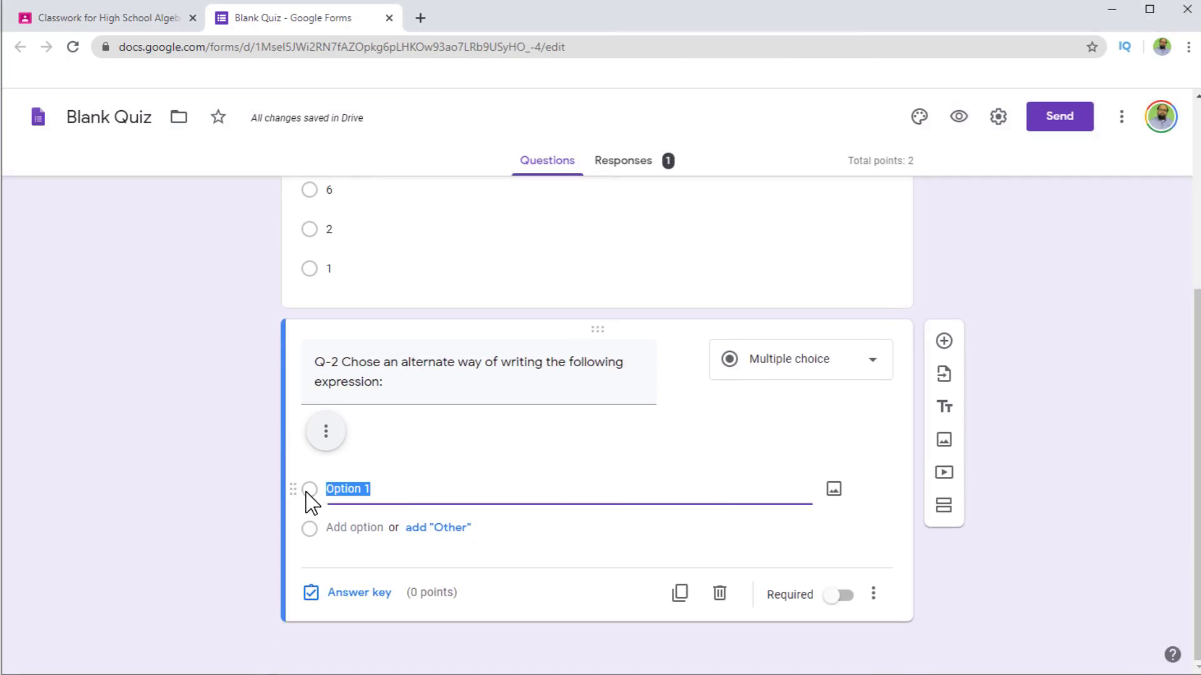
click(835, 490)
click(414, 222)
click(428, 295)
key(ctrl+v)
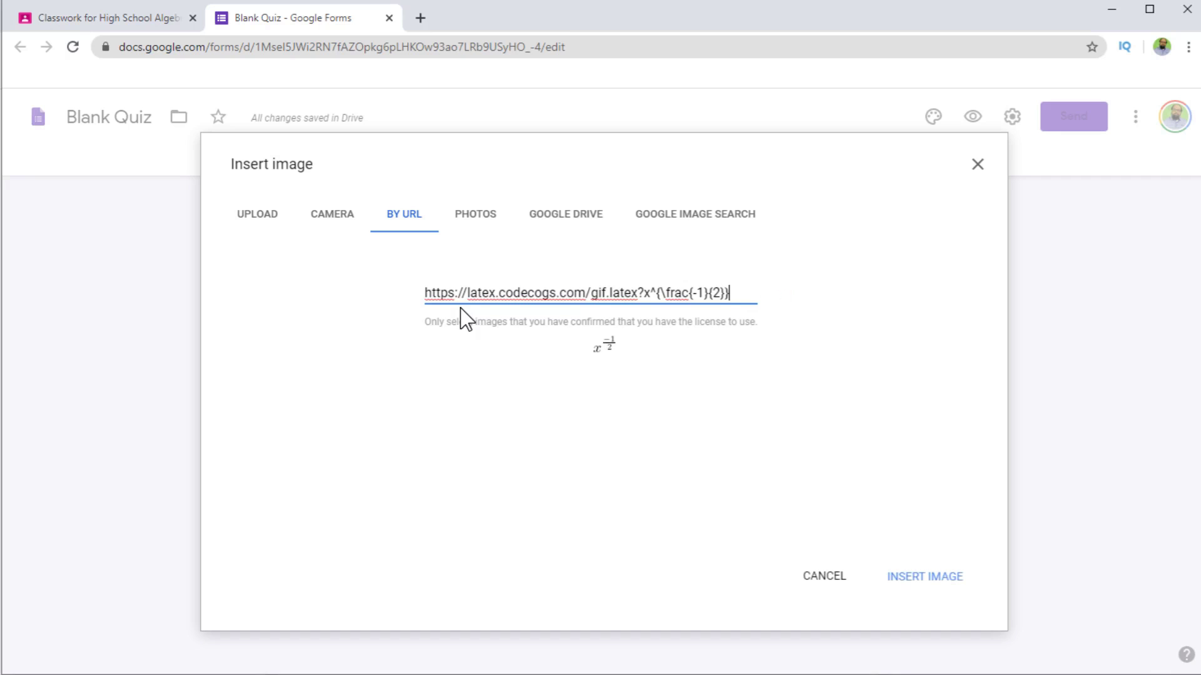
click(930, 579)
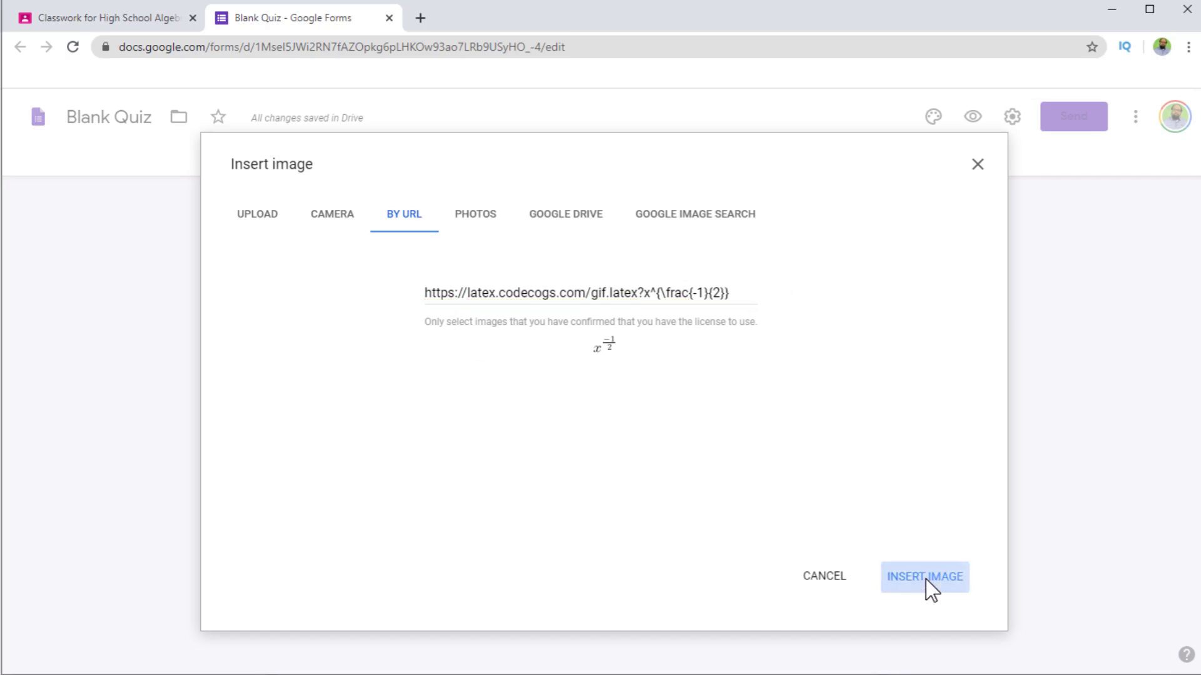
click(392, 487)
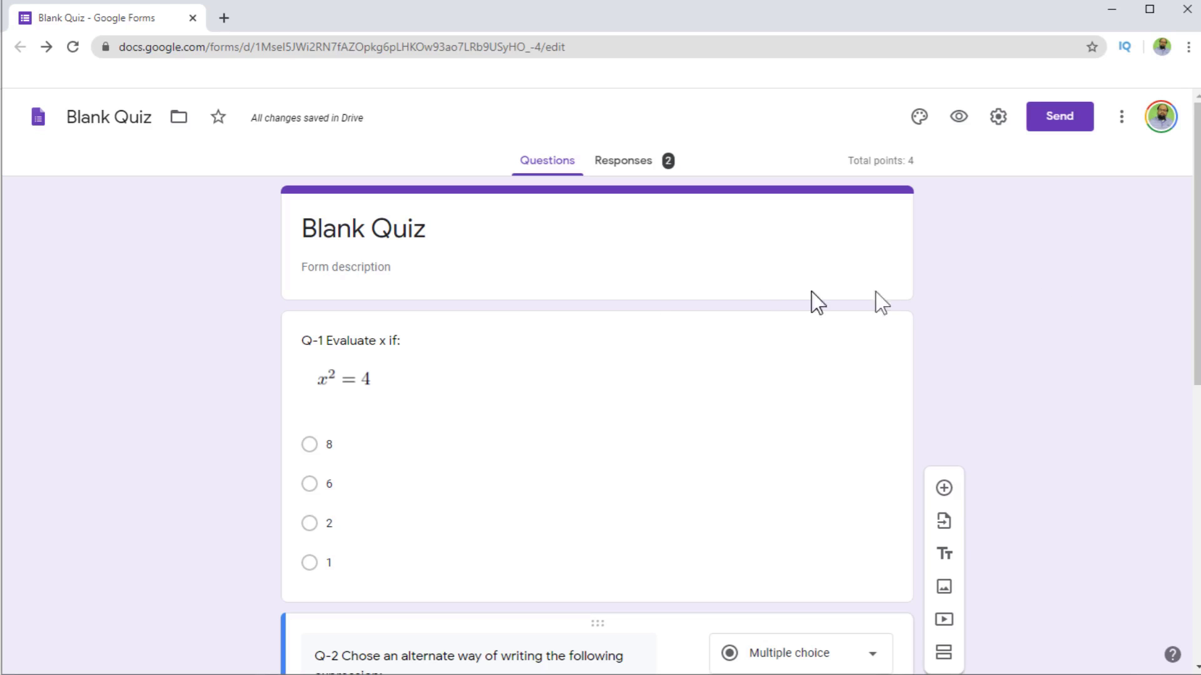
Change the quiz's title in the form header to "Exponents"
click(430, 236)
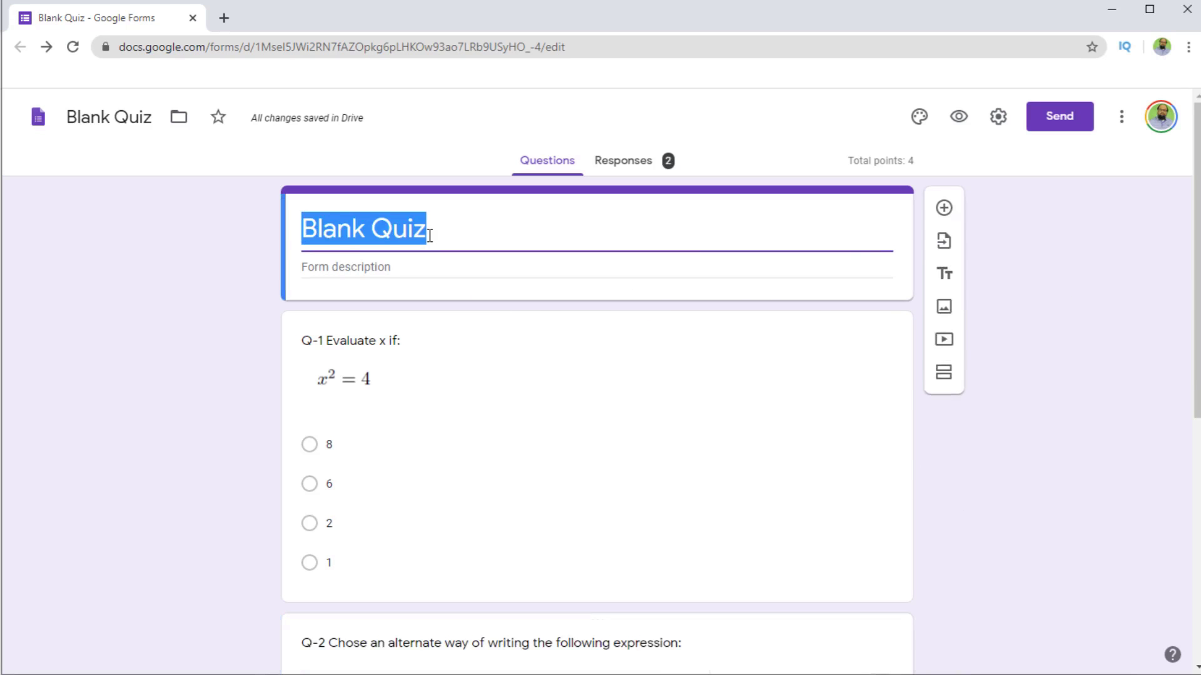
text(Exp)
text(onents)
click(1053, 479)
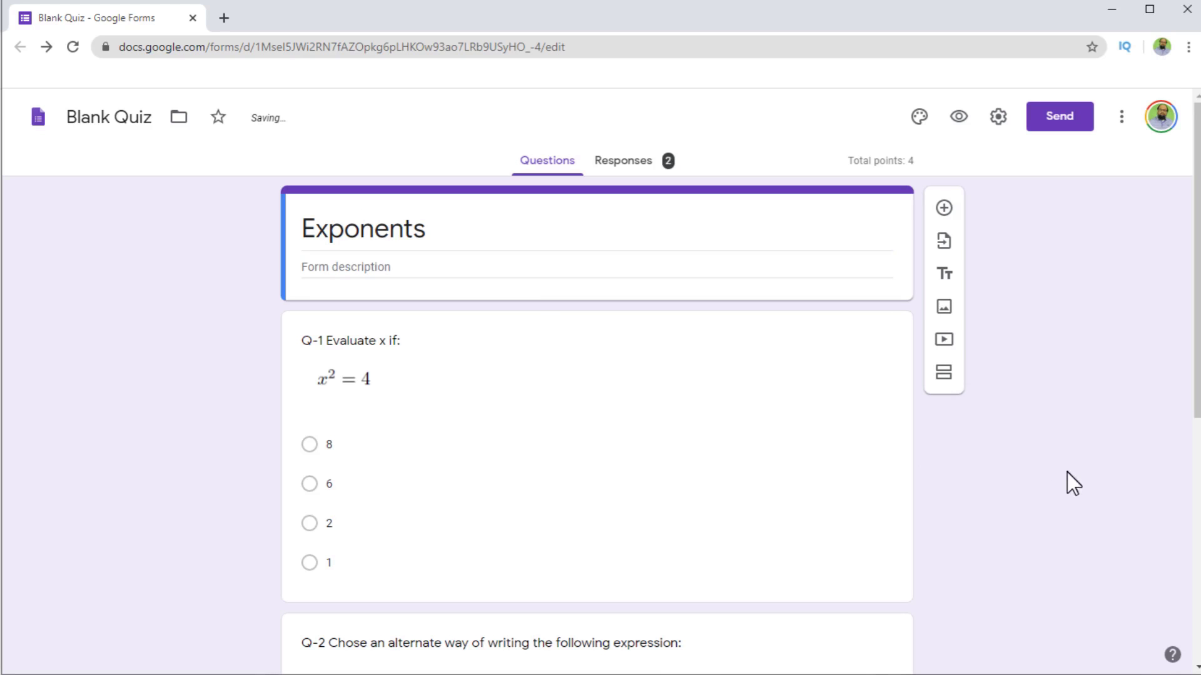